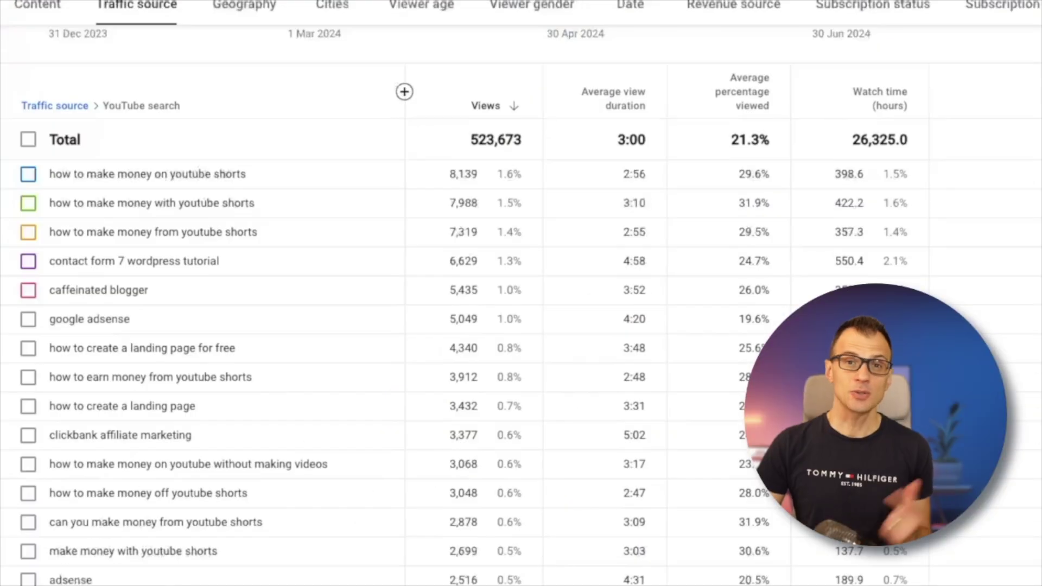
# Step: Review the YouTube search terms bringing views in the channel's traffic source report
pyautogui.scroll(-3, 521, 304)
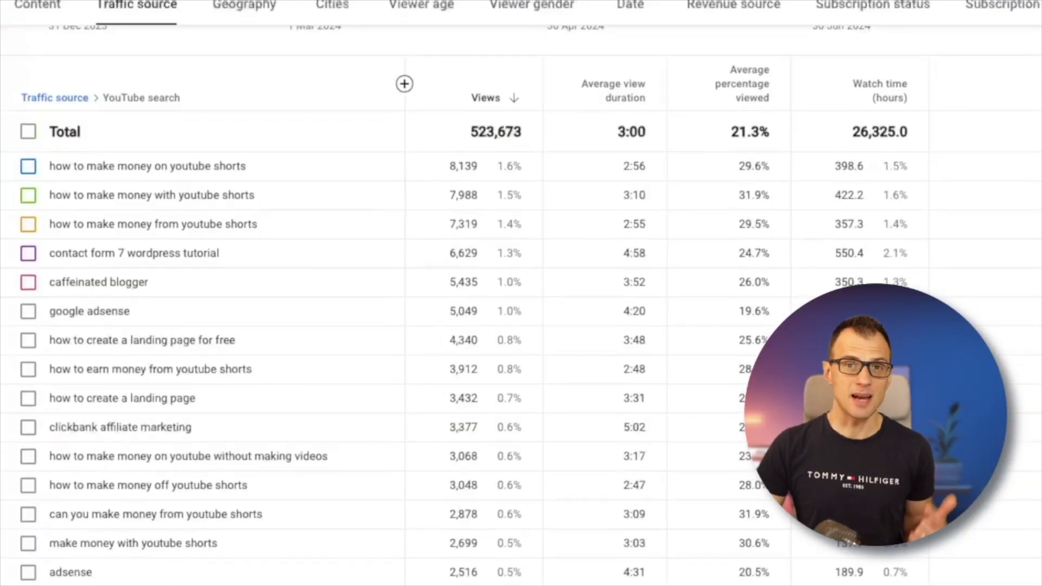
pyautogui.scroll(-1, 520, 303)
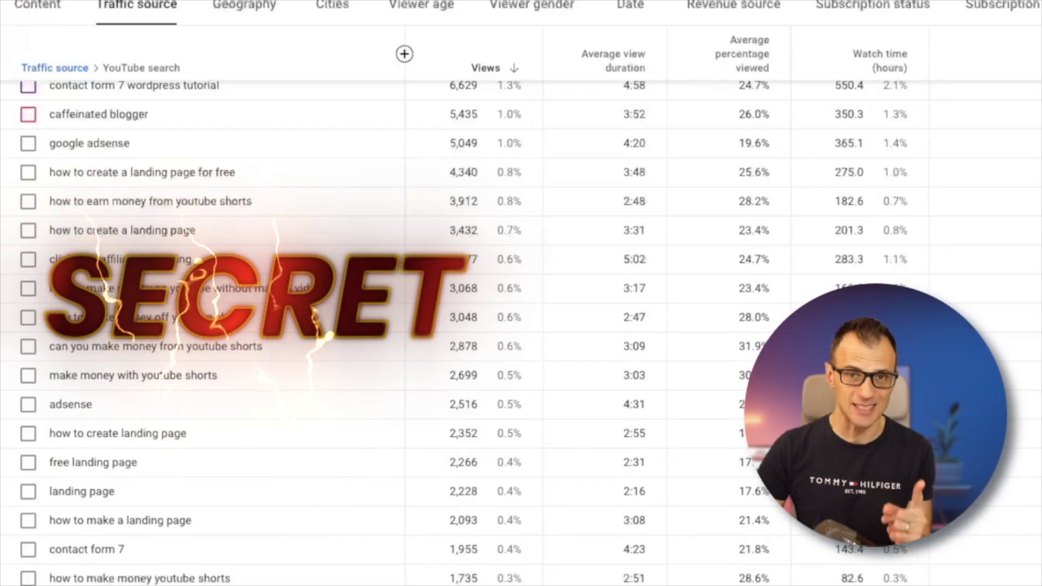
pyautogui.scroll(-1, 521, 304)
pyautogui.scroll(-3, 521, 304)
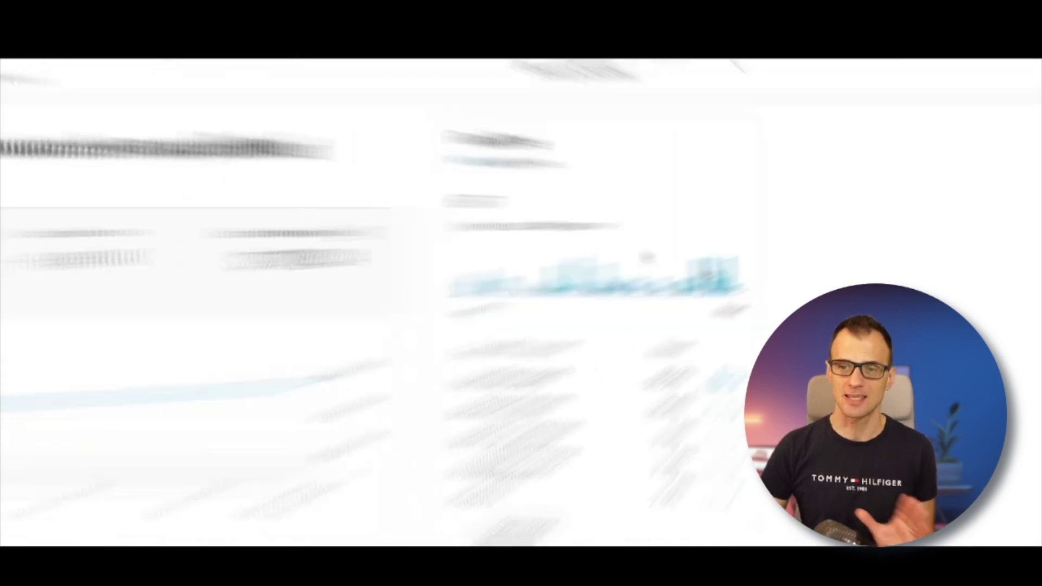
# Step: Choose the free trial of the Semrush Pro plan and highlight the special offer's "14-day PRO Trial" text
pyautogui.moveTo(220, 240)
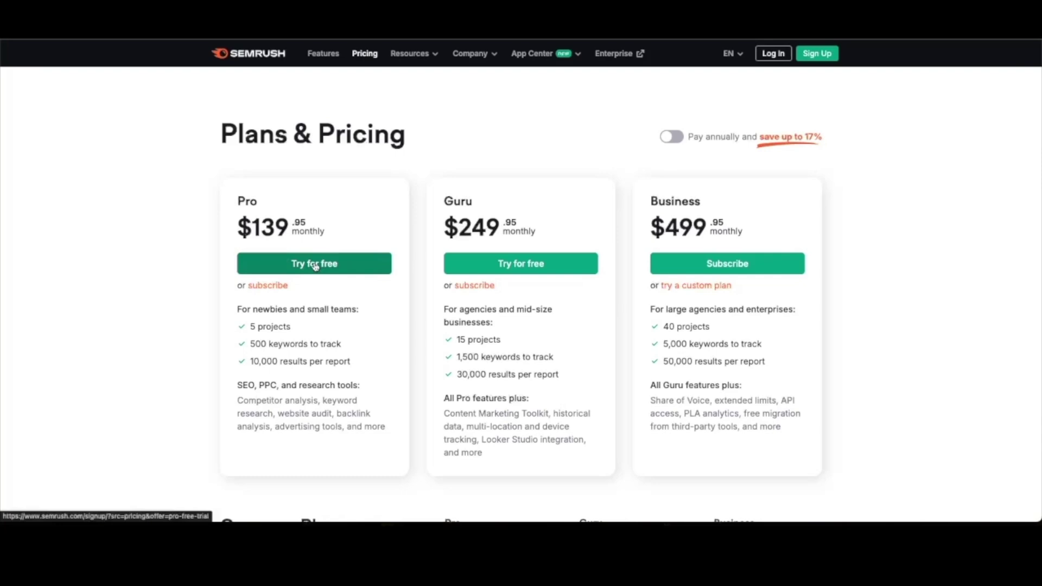
pyautogui.click(313, 263)
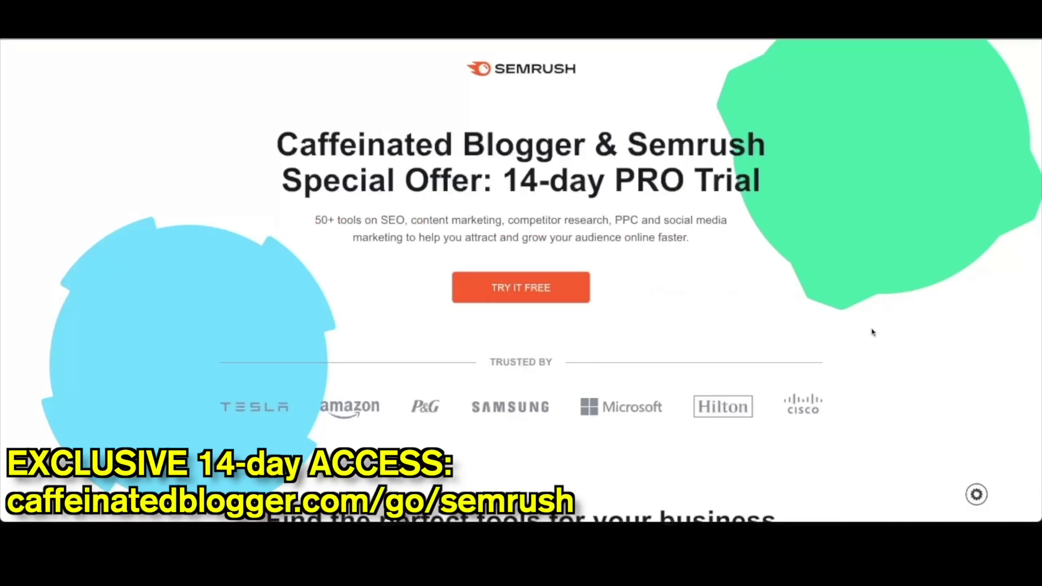
pyautogui.moveTo(251, 140); pyautogui.dragTo(509, 180)
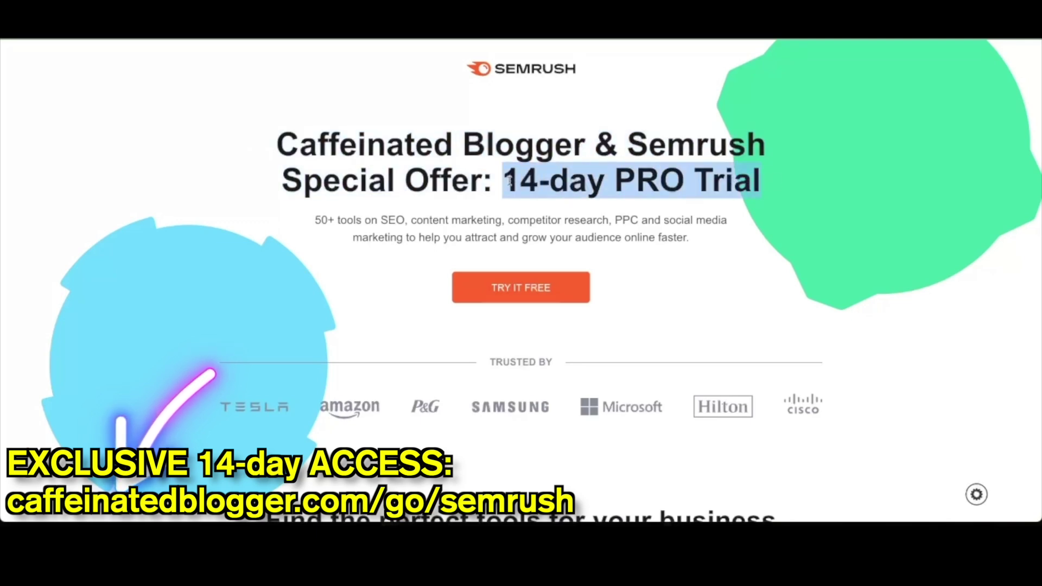
pyautogui.moveTo(781, 179); pyautogui.dragTo(257, 144)
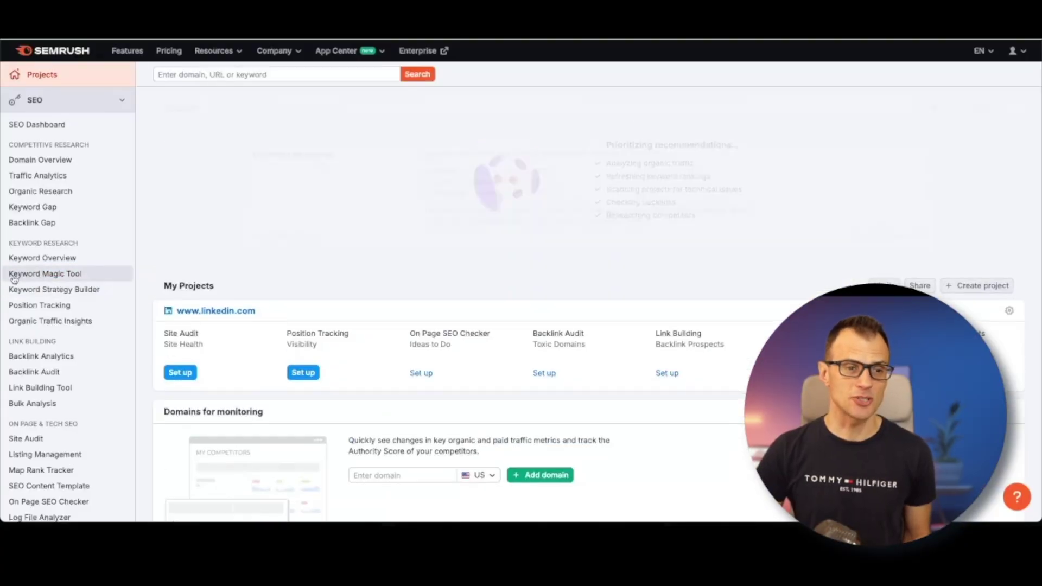
# Step: Look up keyword suggestions for "sales funnel" in the Keyword Magic Tool with the US database
pyautogui.click(37, 278)
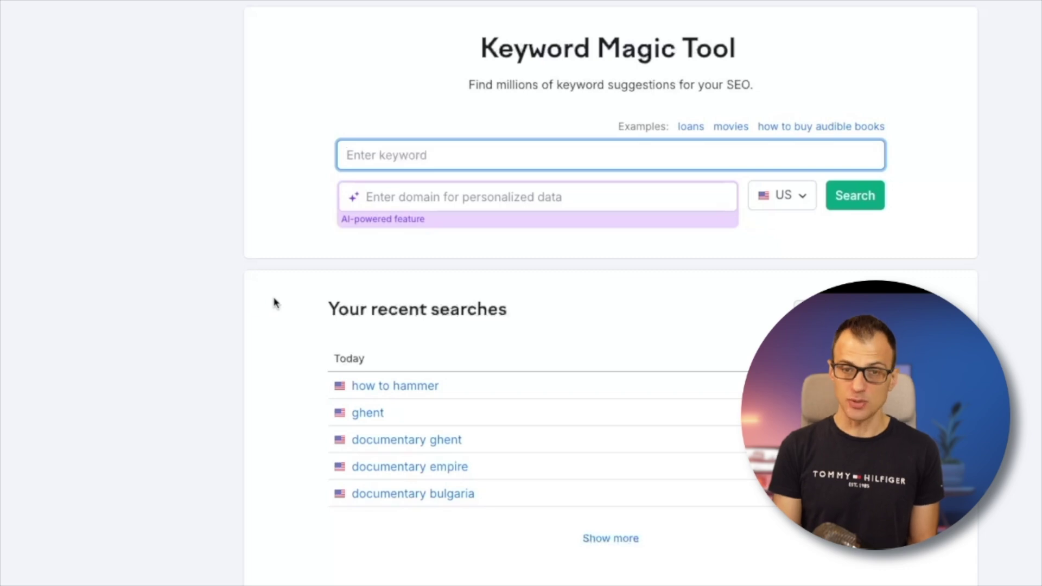
pyautogui.write('sales funnel')
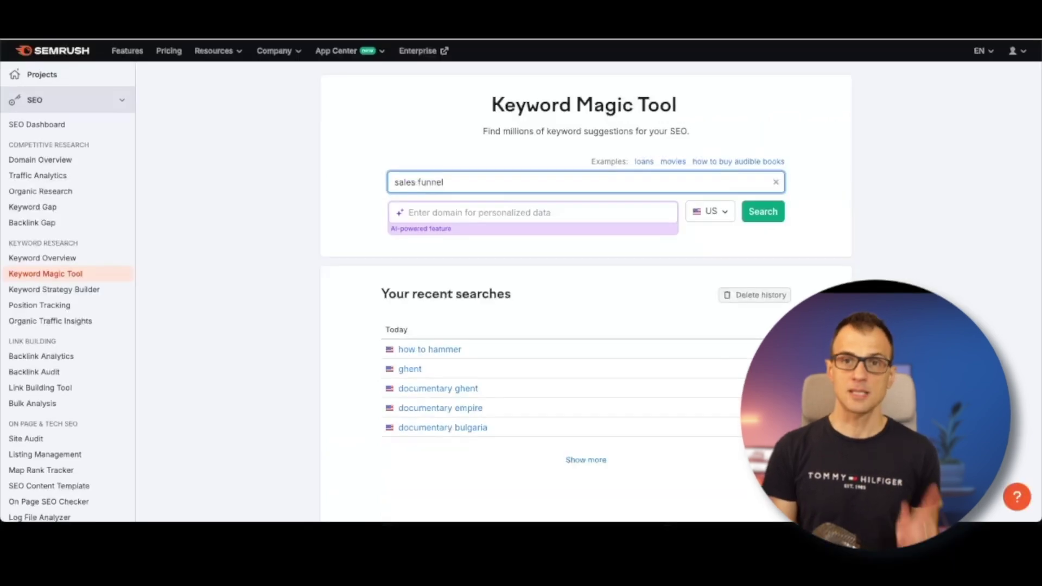
pyautogui.press('Return')
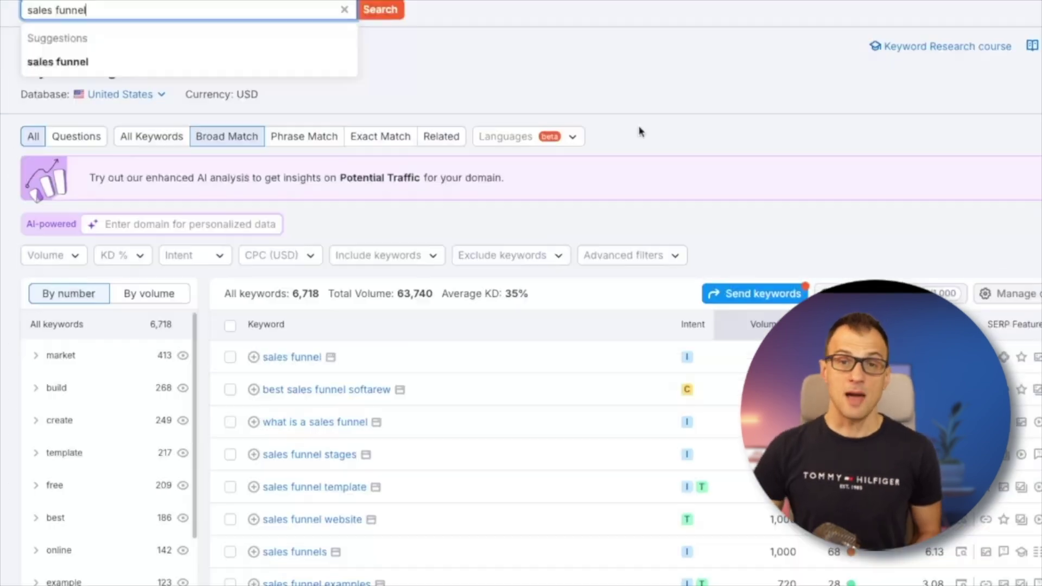
# Step: Examine the suggested sales funnel keywords with their intent, search volume and keyword difficulty
pyautogui.scroll(-5, 584, 239)
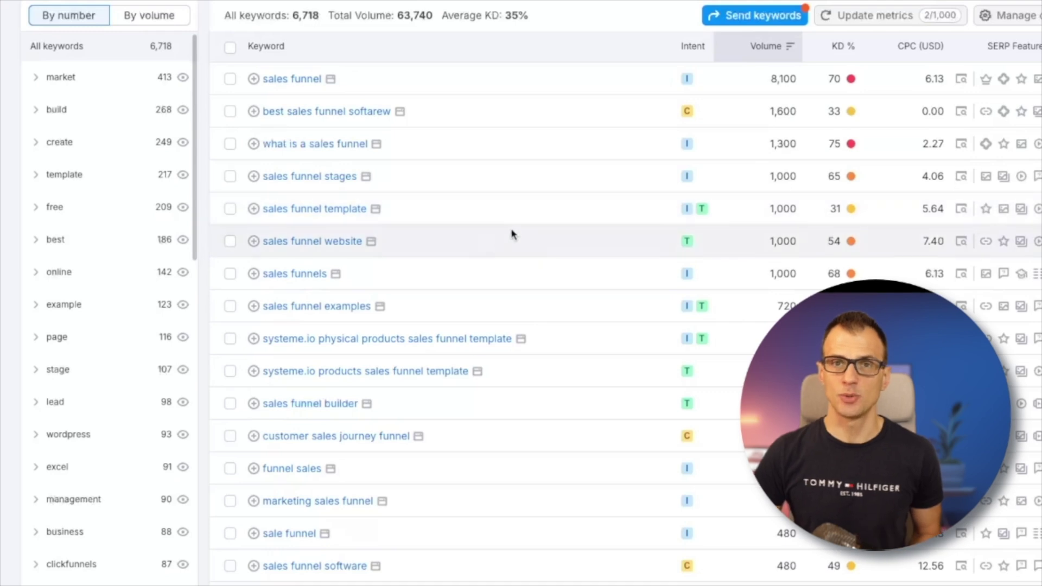
pyautogui.scroll(-1, 543, 239)
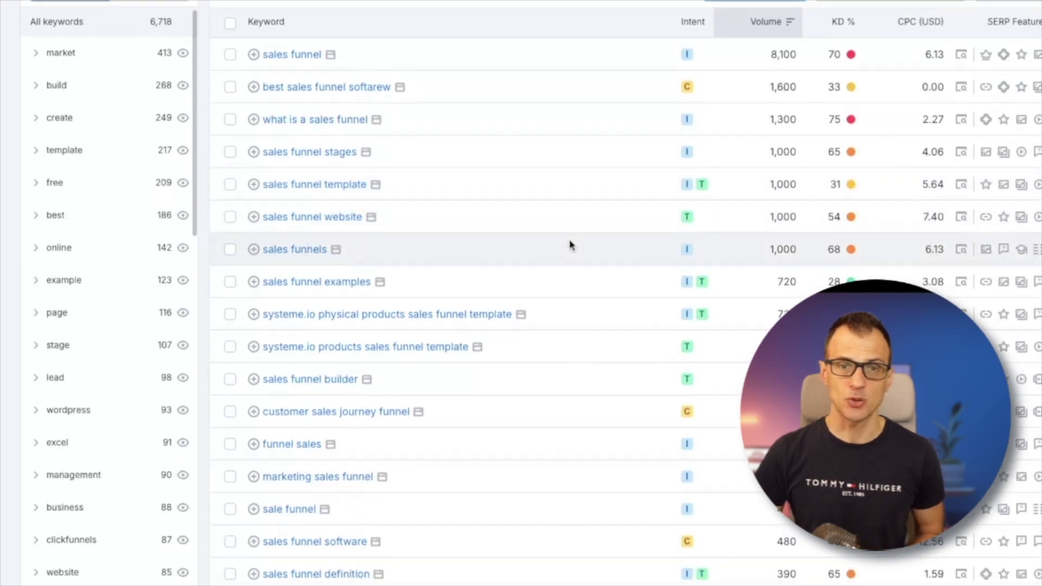
pyautogui.scroll(-3, 572, 239)
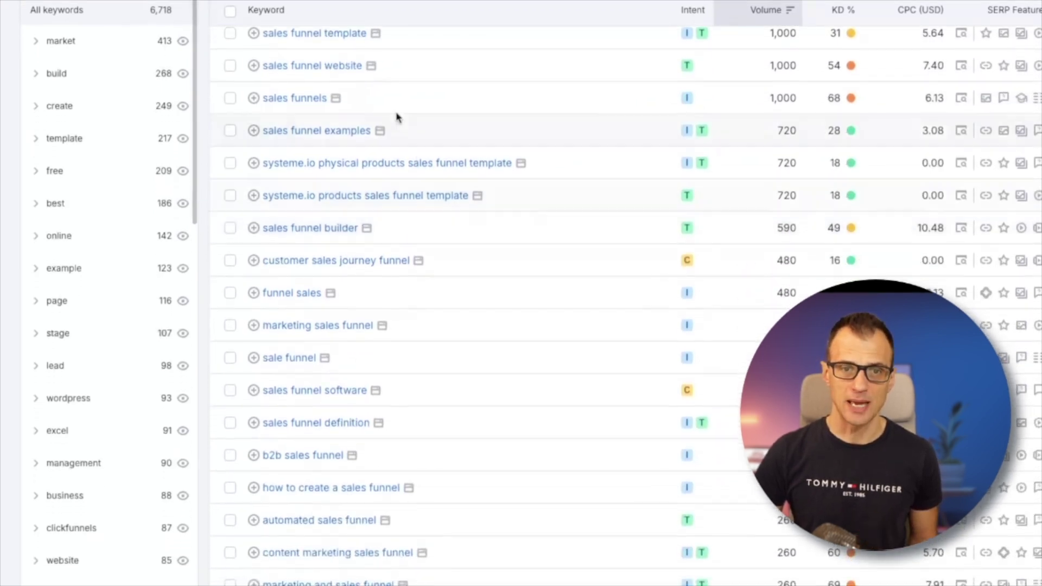
pyautogui.scroll(4, 441, 144)
pyautogui.scroll(-5, 634, 272)
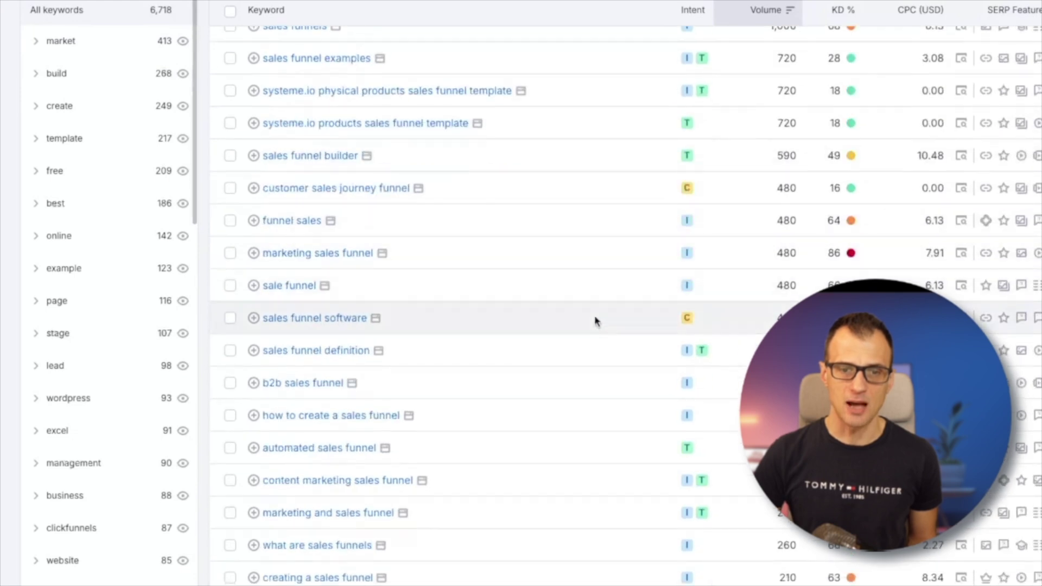
pyautogui.scroll(-5, 567, 351)
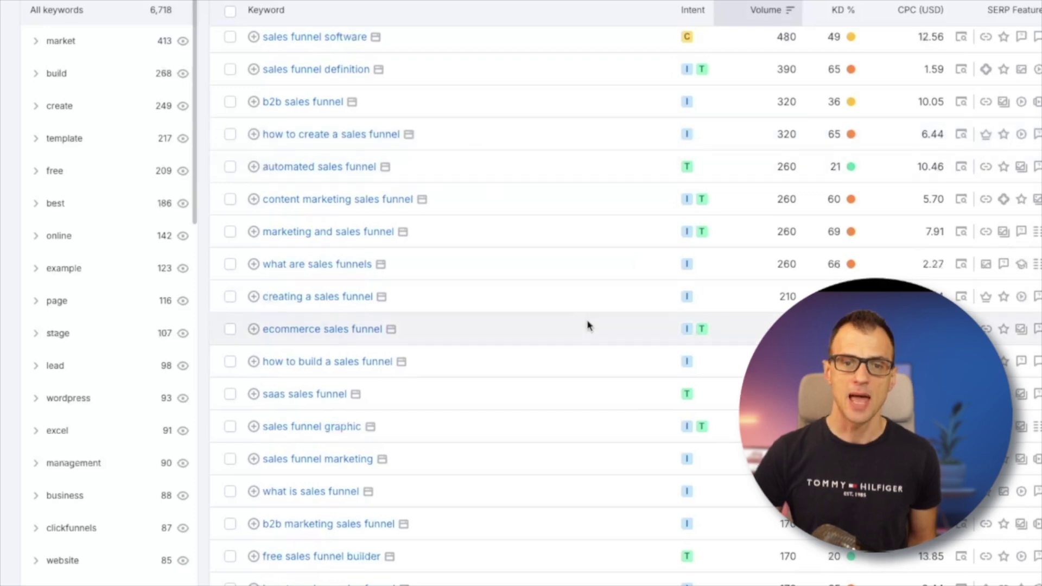
pyautogui.scroll(10, 488, 272)
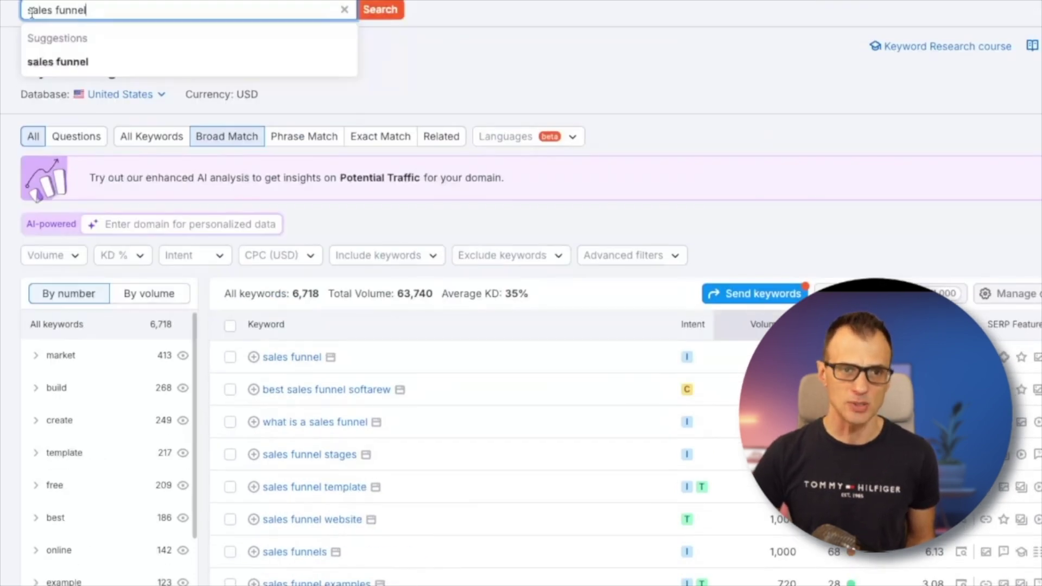
pyautogui.scroll(-7, 570, 281)
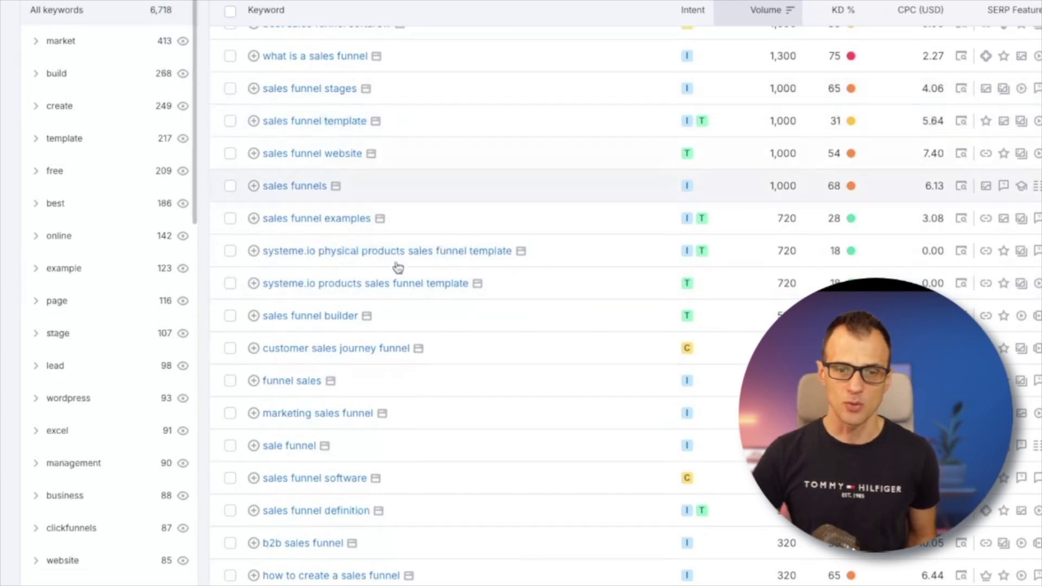
pyautogui.scroll(-3, 397, 337)
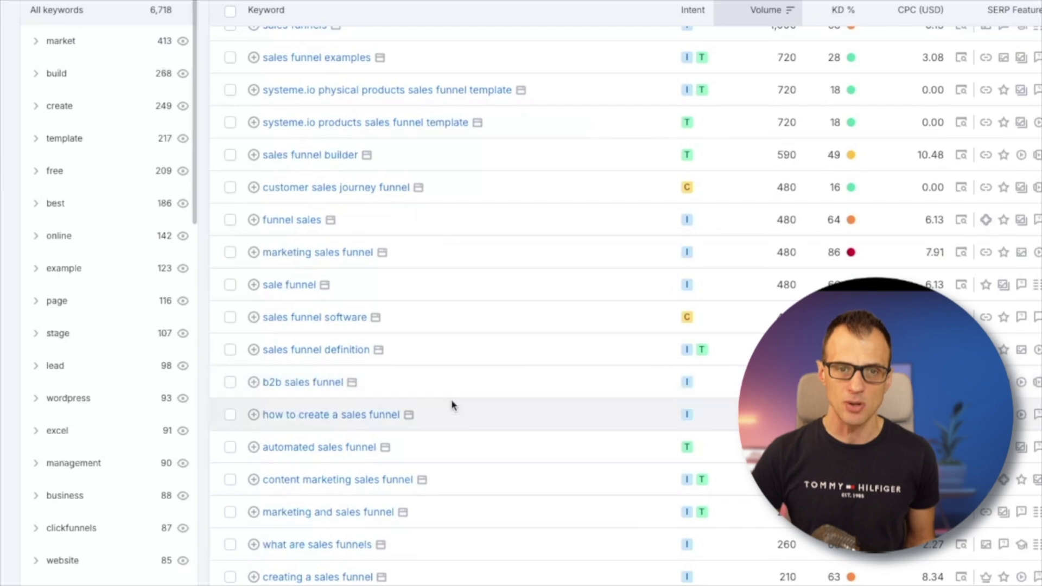
# Step: Look up keyword suggestions for "how to sales funnel" and review the resulting how-to keywords
pyautogui.scroll(9, 451, 407)
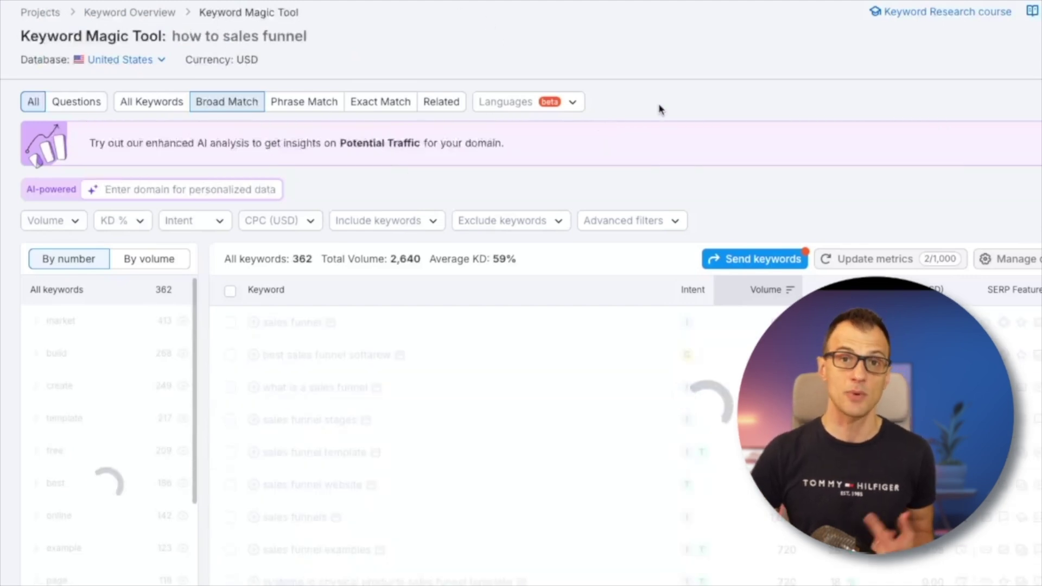
pyautogui.scroll(1, 655, 106)
pyautogui.scroll(-3, 655, 105)
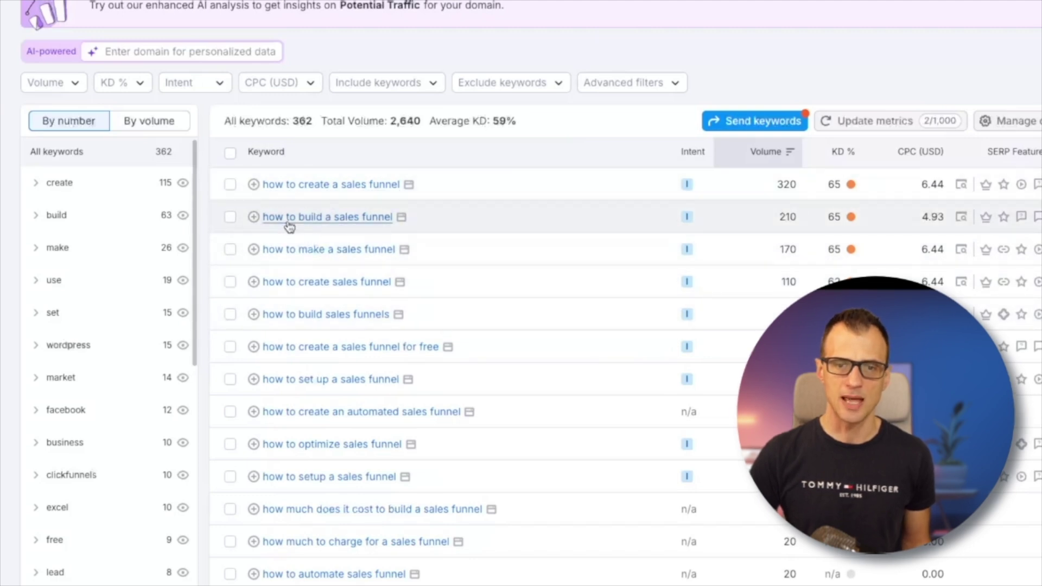
pyautogui.scroll(-2, 303, 237)
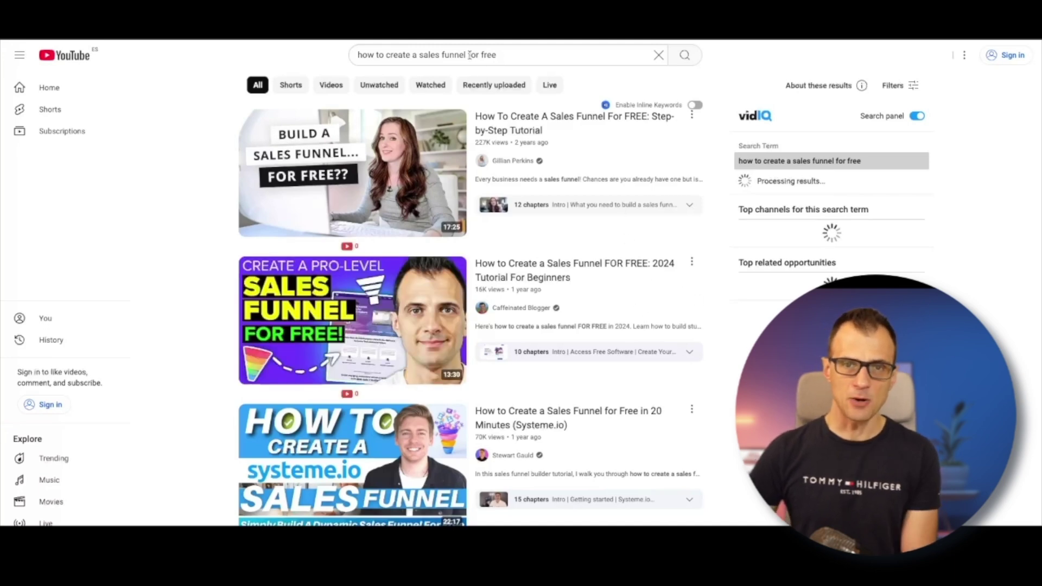
# Step: Search YouTube for "how to create a sales funnel" and review the titles of the ranking videos
pyautogui.moveTo(470, 54); pyautogui.dragTo(522, 51)
pyautogui.press('Return')
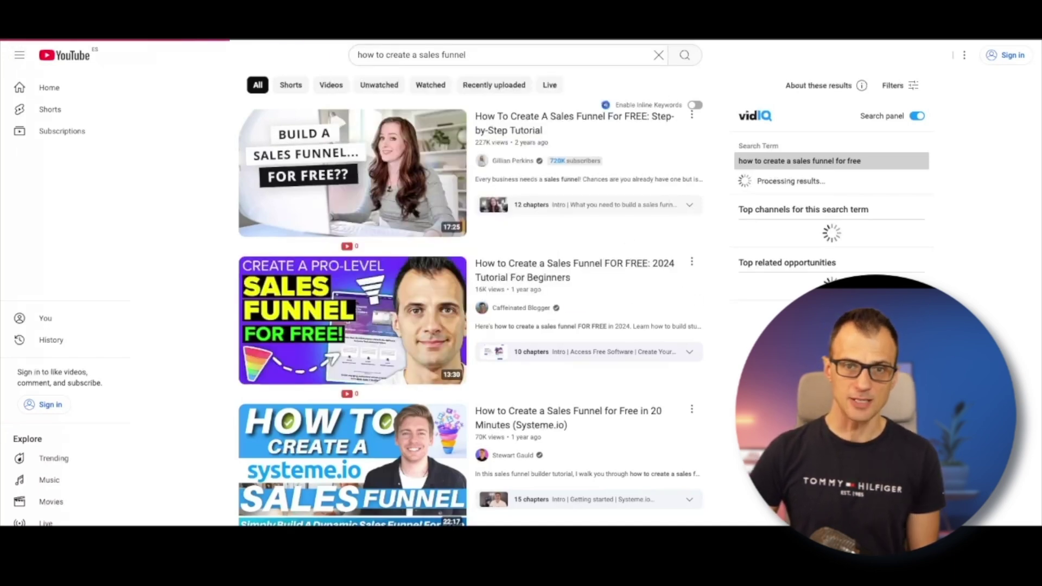
pyautogui.scroll(-9, 856, 270)
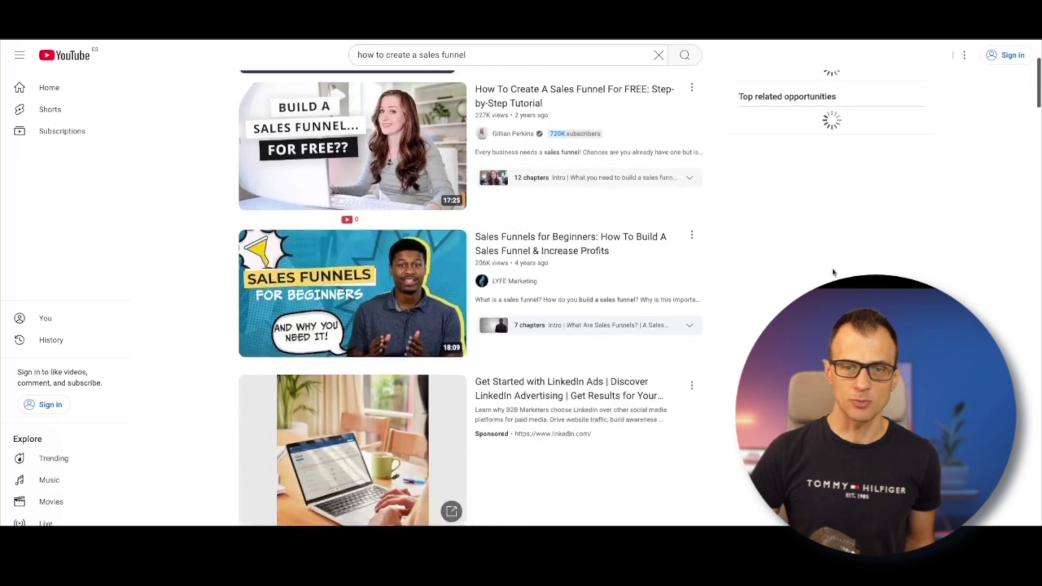
pyautogui.scroll(-2, 736, 271)
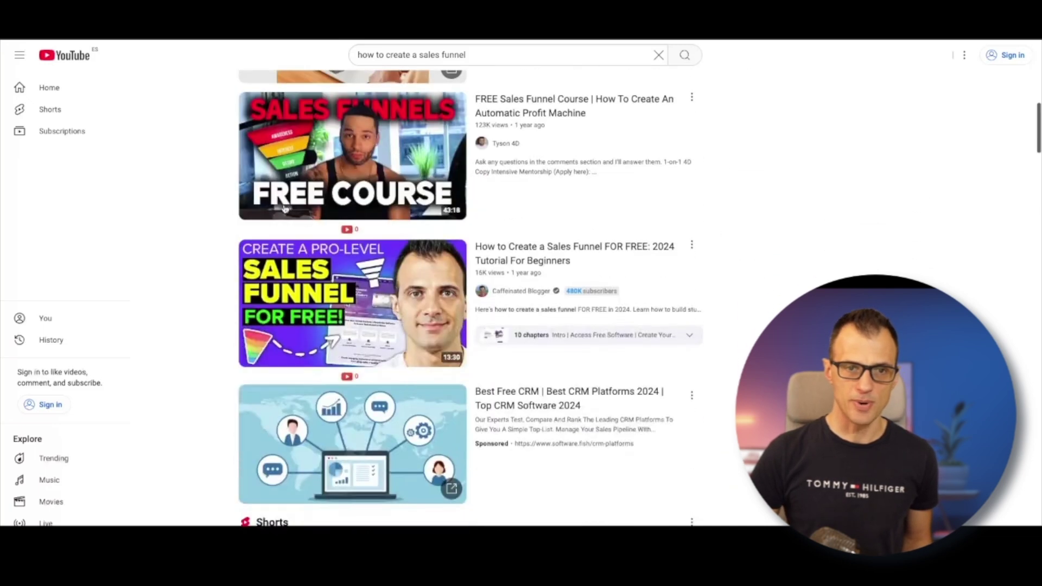
pyautogui.scroll(-2, 401, 249)
pyautogui.moveTo(348, 200)
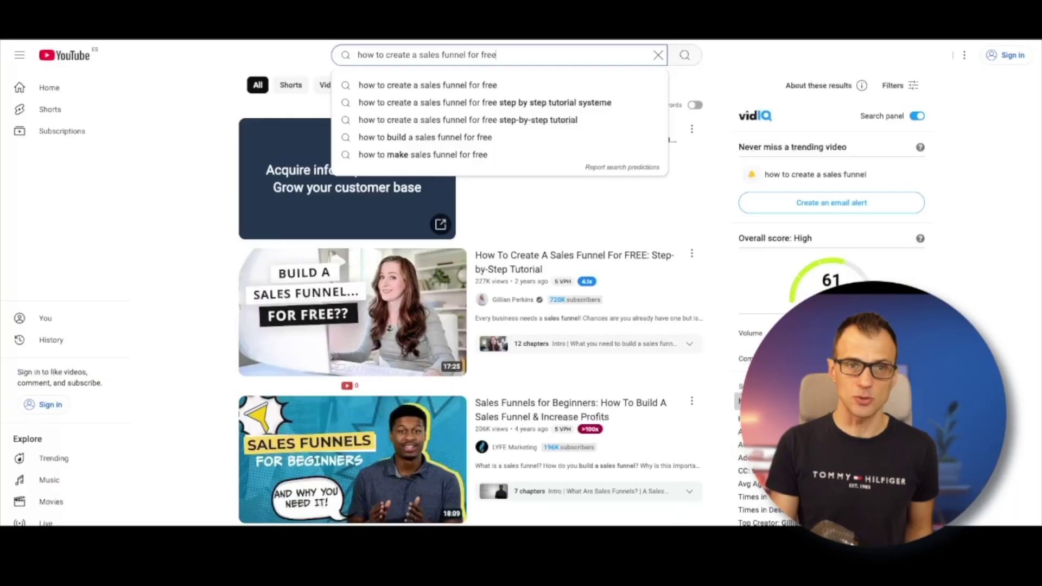
# Step: Search YouTube for "how to create a sales funnel for free" and check which video titles match the phrase
pyautogui.press('Return')
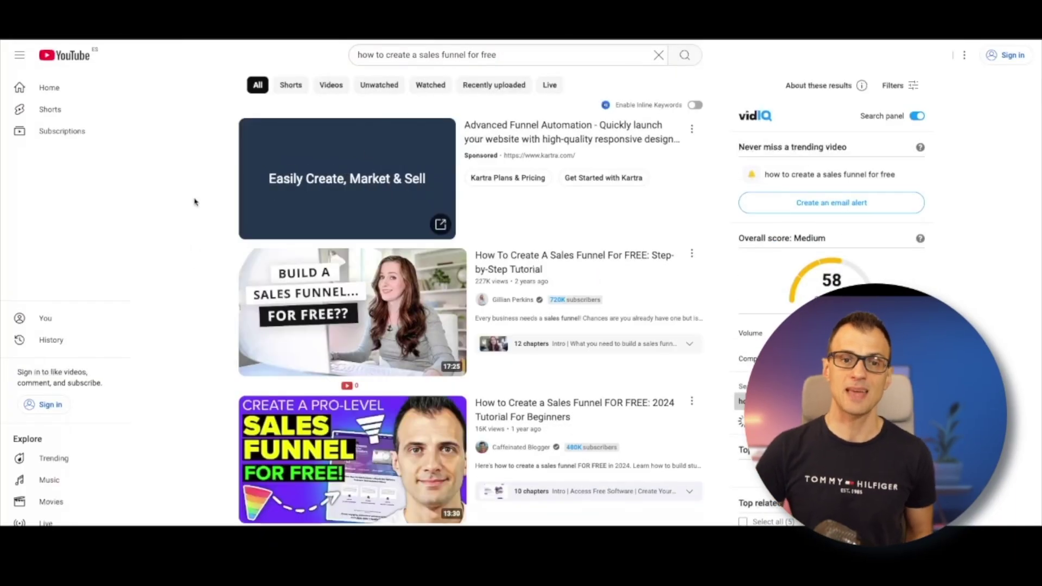
pyautogui.scroll(-3, 197, 204)
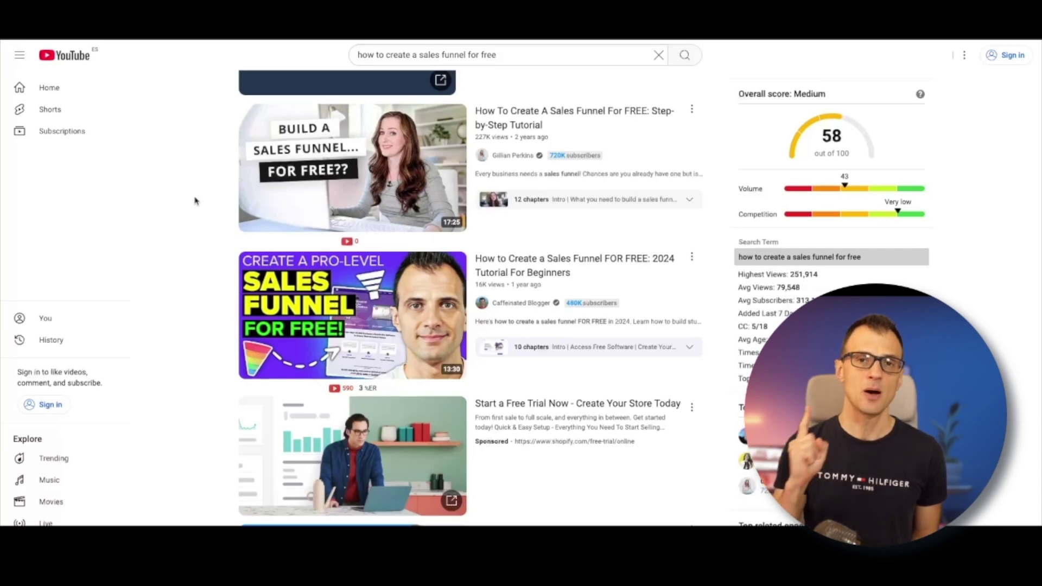
pyautogui.scroll(-7, 207, 211)
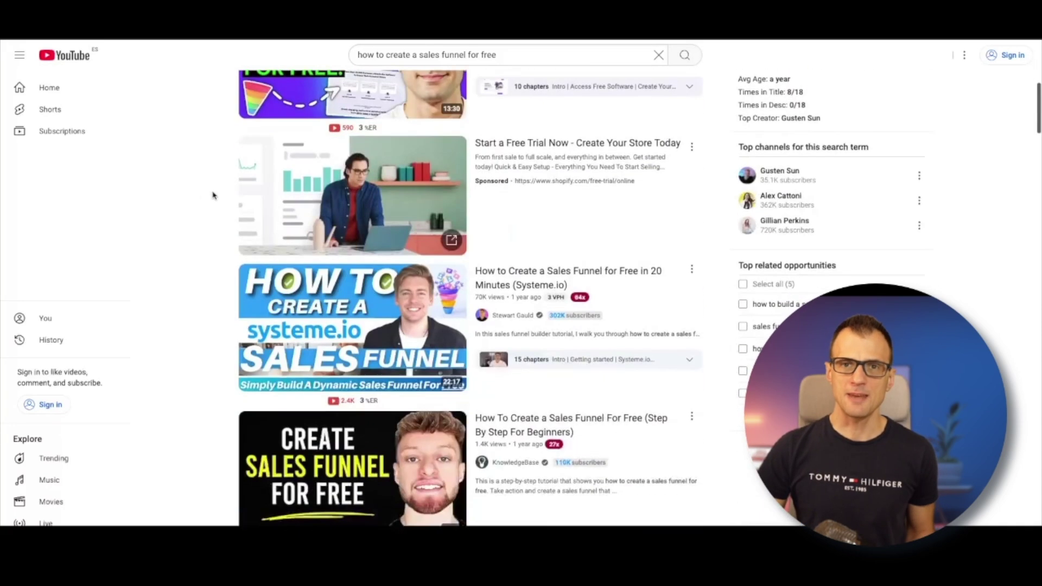
pyautogui.scroll(10, 423, 325)
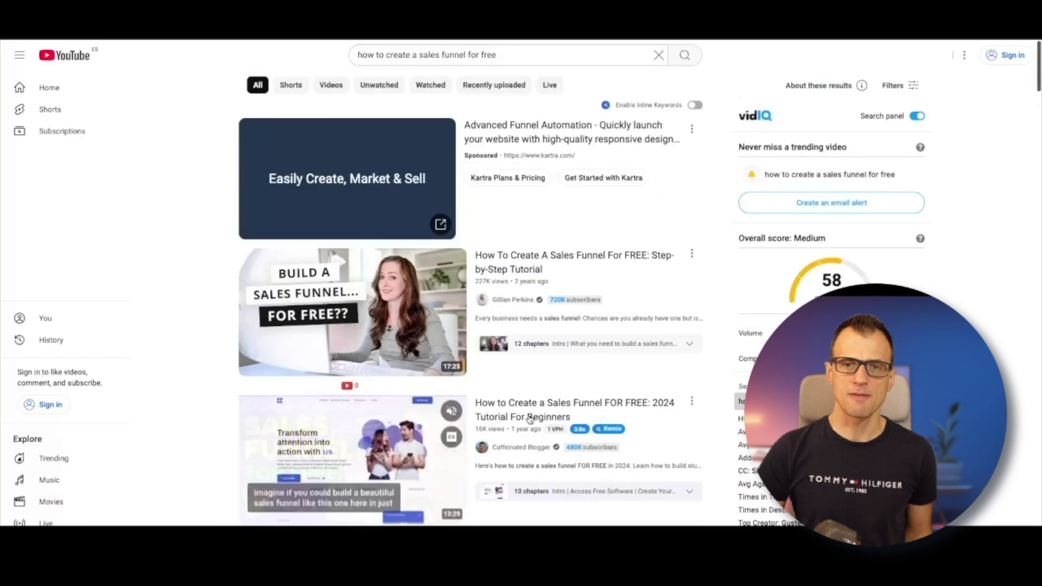
pyautogui.click(509, 55)
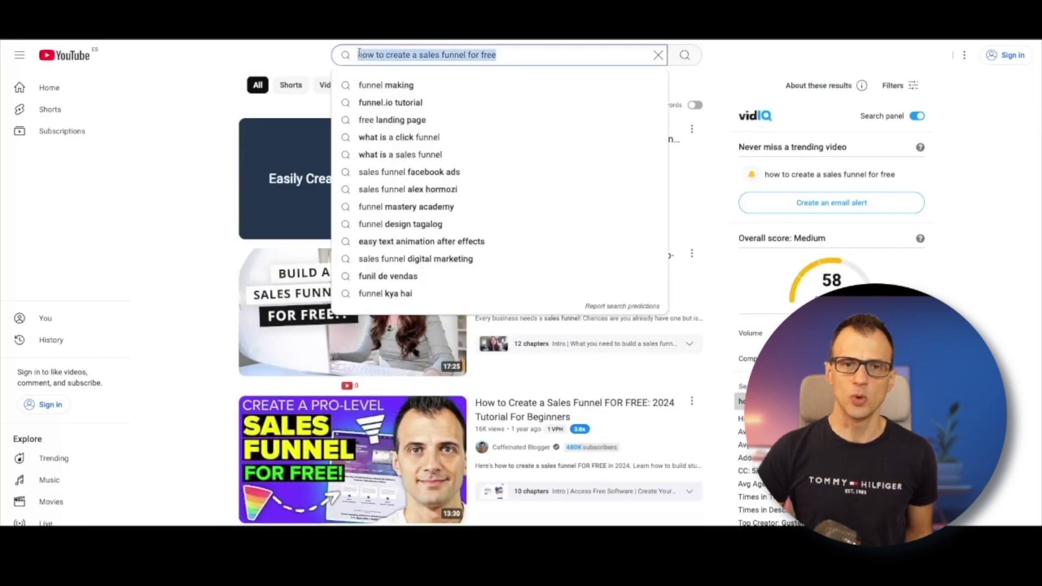
pyautogui.click(200, 273)
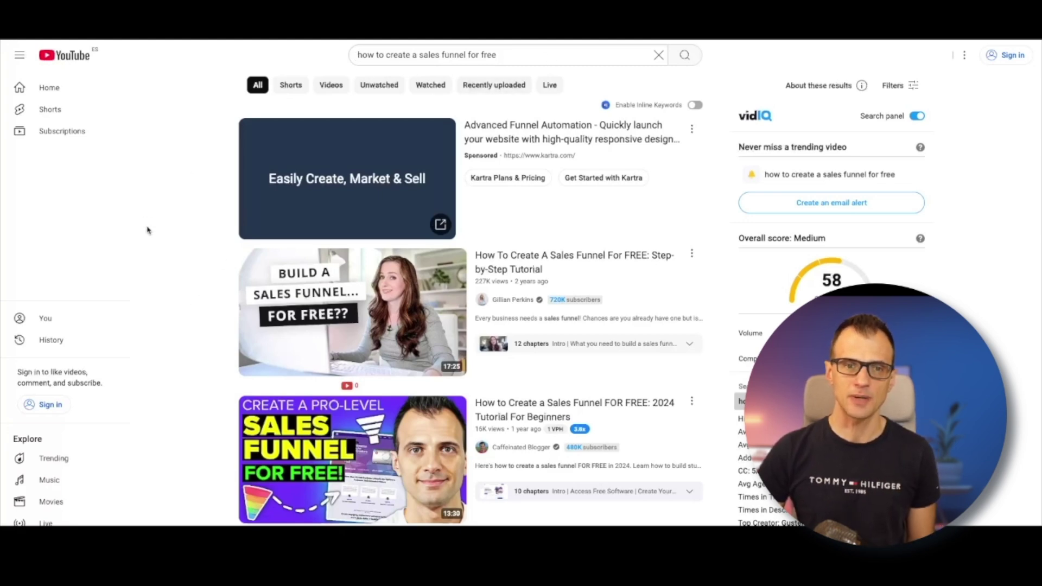
# Step: Compare the view counts, ages and channel sizes of the top-ranking videos, along with the vidIQ keyword scores
pyautogui.scroll(-3, 148, 230)
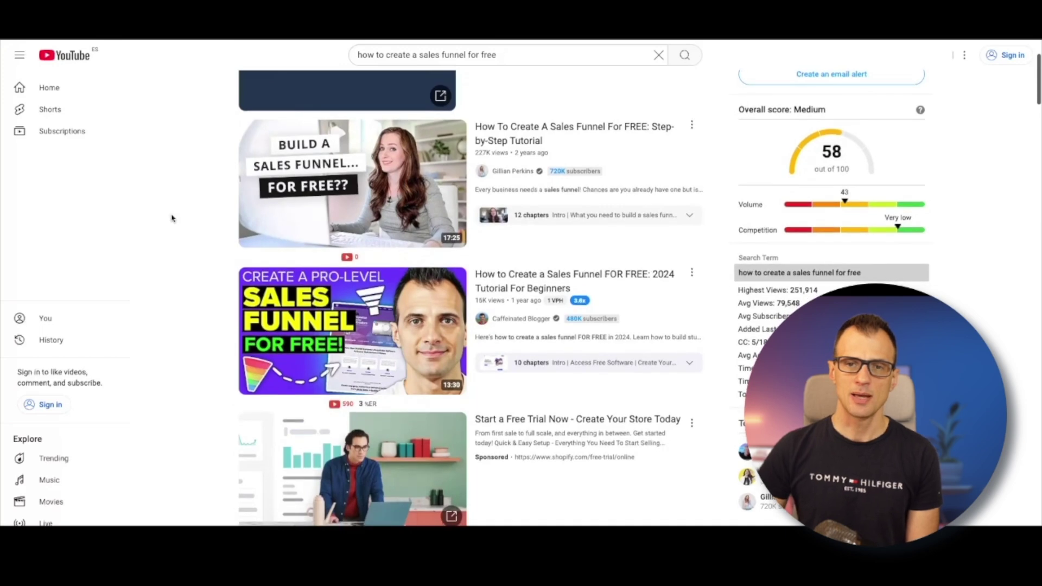
pyautogui.scroll(-1, 173, 214)
pyautogui.moveTo(507, 112)
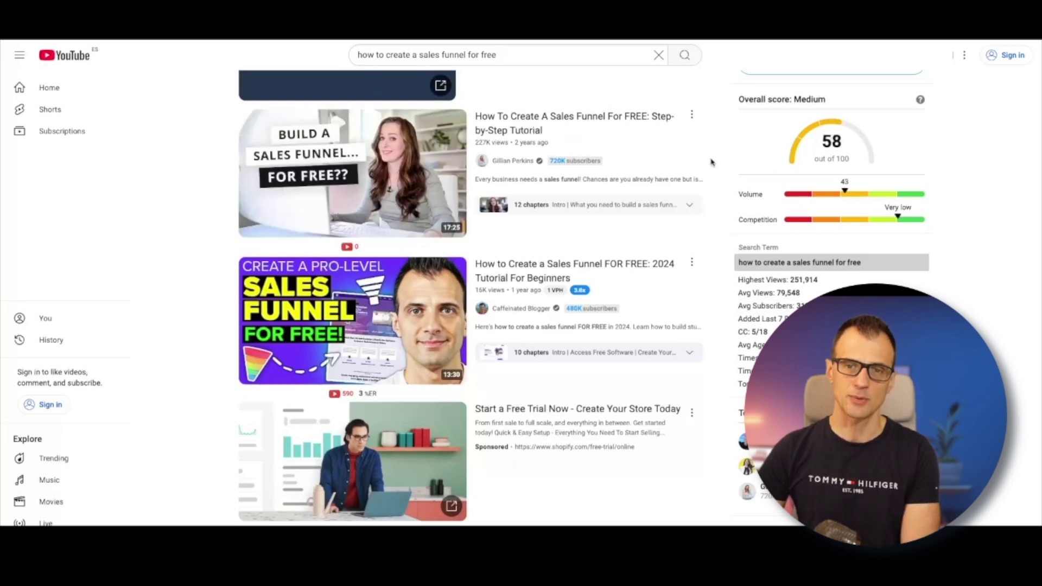
pyautogui.scroll(-4, 712, 162)
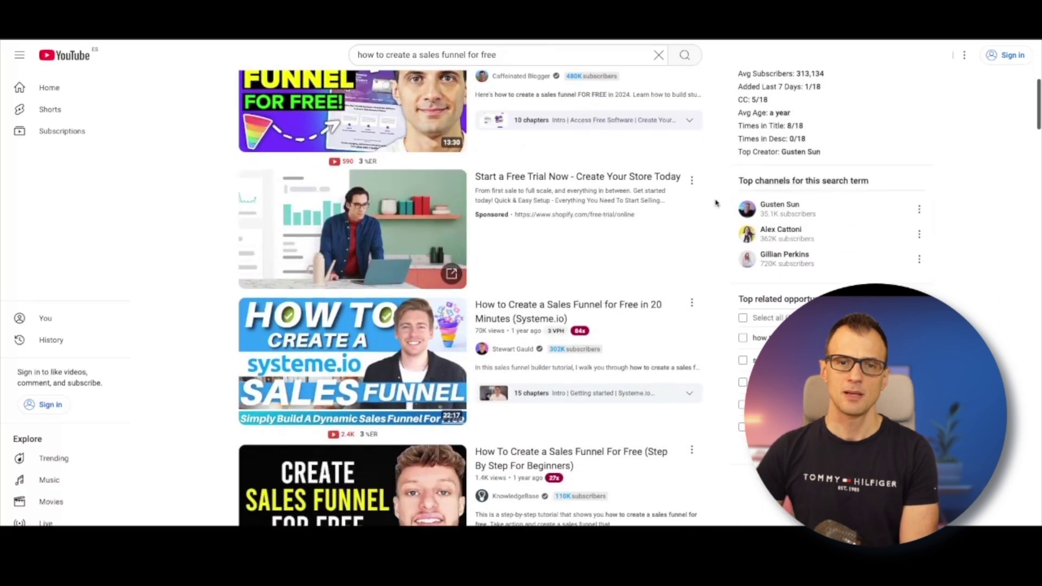
pyautogui.scroll(-2, 749, 244)
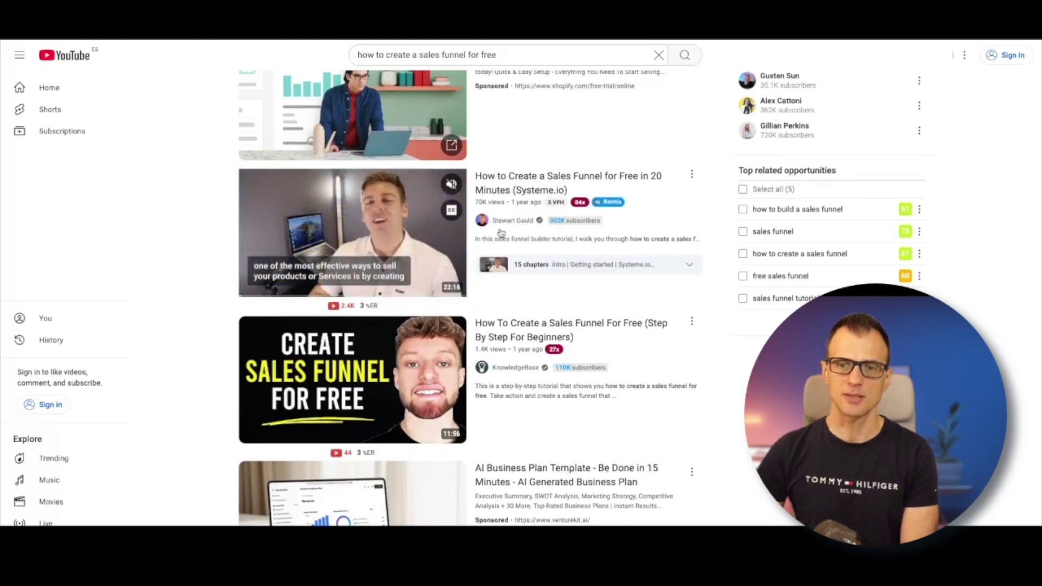
# Step: Check the titles of the top-ranking videos for the exact phrase "how to create a sales funnel for free"
pyautogui.scroll(2, 701, 280)
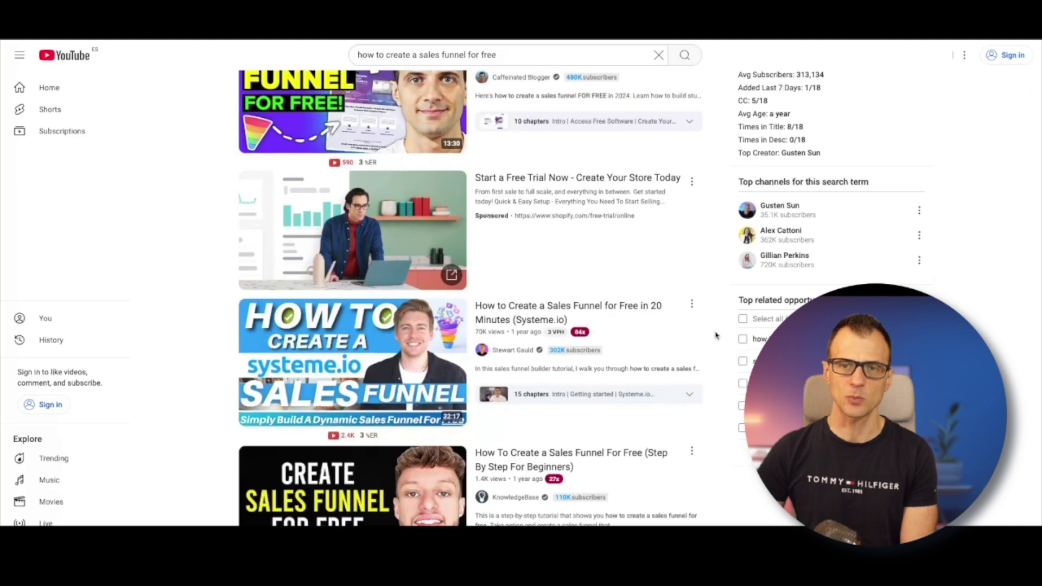
pyautogui.scroll(2, 642, 197)
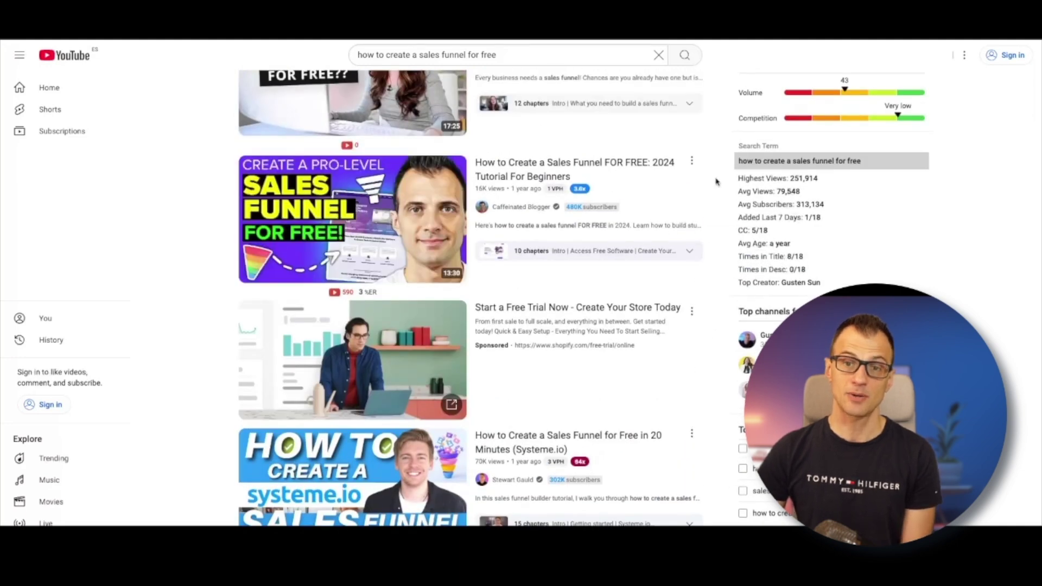
pyautogui.scroll(-2, 708, 181)
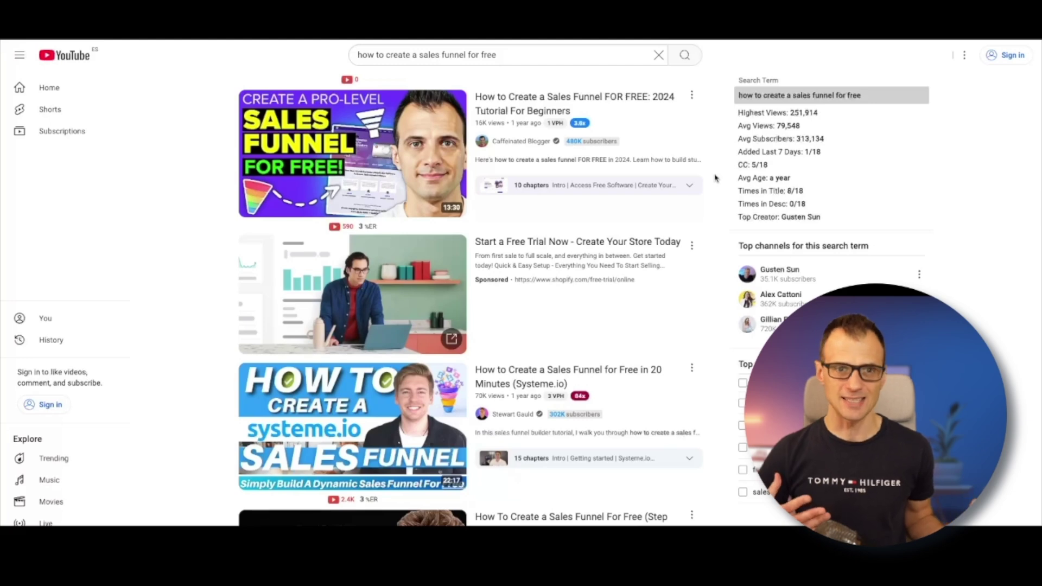
pyautogui.scroll(-3, 710, 228)
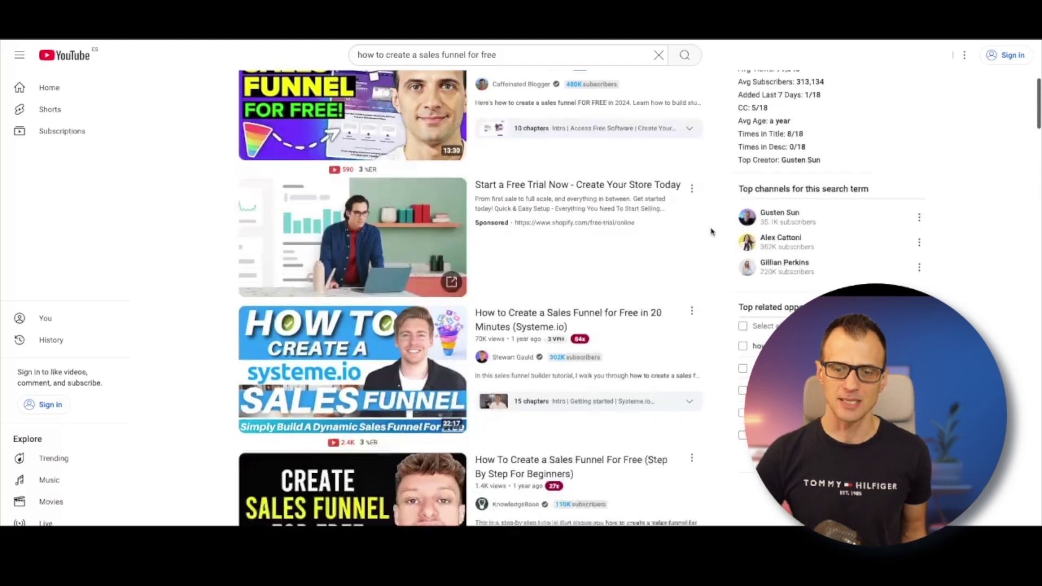
pyautogui.scroll(-3, 738, 297)
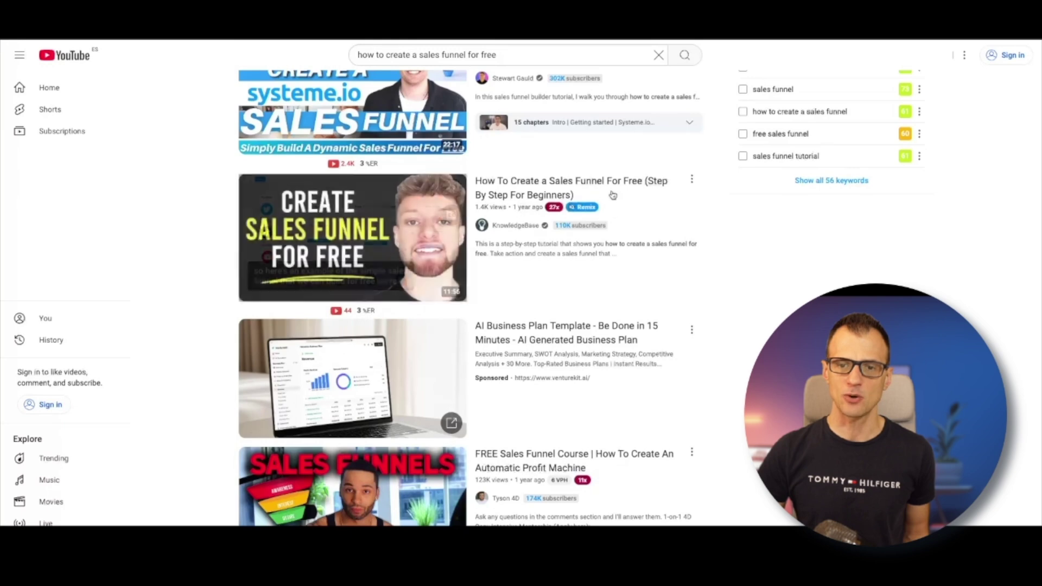
pyautogui.scroll(-4, 612, 317)
pyautogui.moveTo(534, 250)
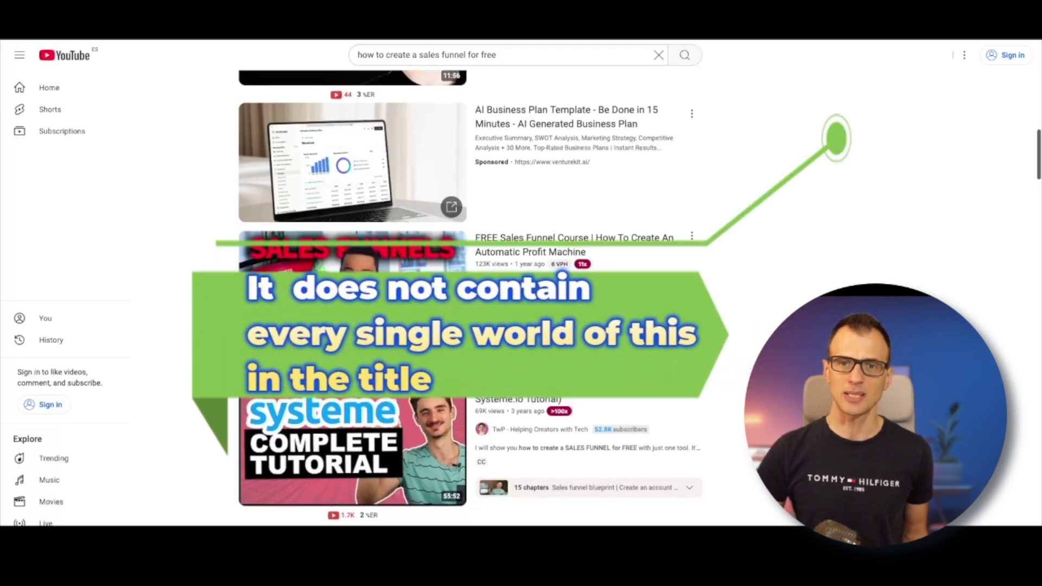
# Step: Highlight the full search phrase to compare it word for word with the title of the "FREE Sales Funnel Course" video
pyautogui.press('/')
pyautogui.hotkey('ctrl', 'shift', 'Left')
pyautogui.hotkey('ctrl', 'shift', 'Left')
pyautogui.hotkey('ctrl', 'shift', 'Left')
pyautogui.hotkey('ctrl', 'shift', 'Left')
pyautogui.hotkey('ctrl', 'shift', 'Left')
pyautogui.hotkey('ctrl', 'shift', 'Left')
pyautogui.hotkey('ctrl', 'shift', 'Left')
pyautogui.hotkey('ctrl', 'shift', 'Left')
pyautogui.click(197, 226)
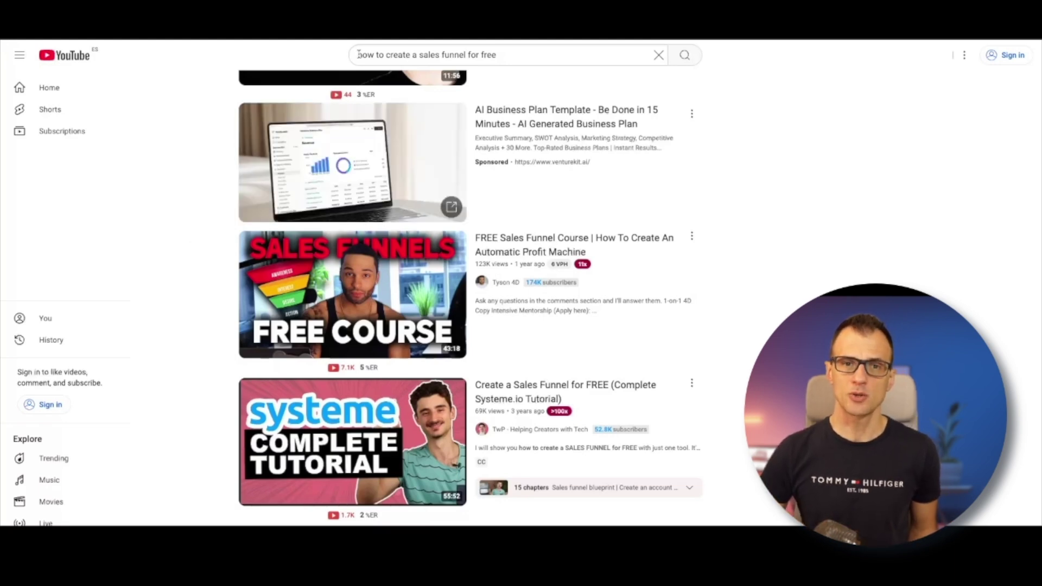
pyautogui.scroll(-1, 162, 219)
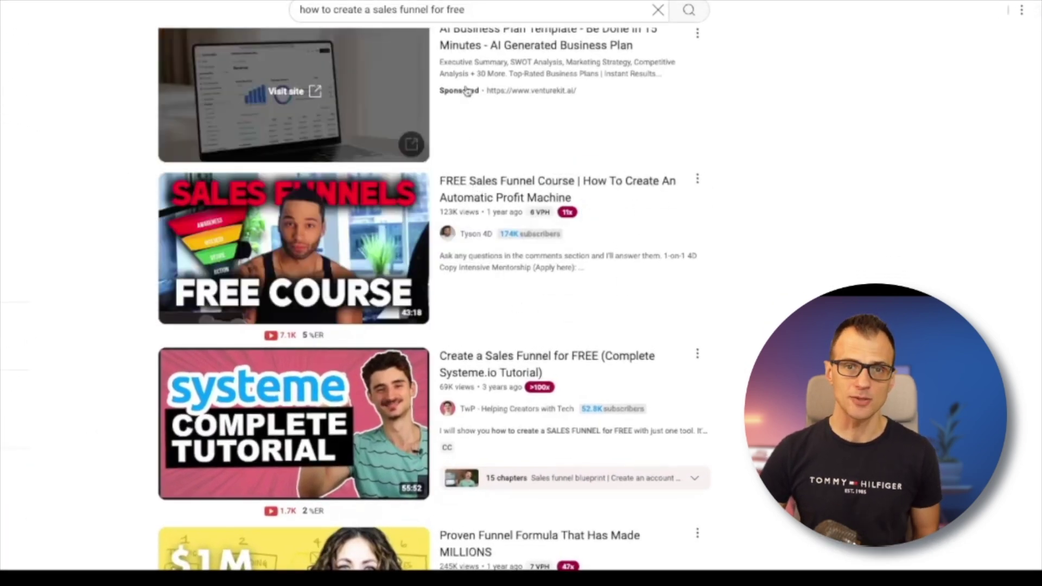
pyautogui.press('/')
pyautogui.hotkey('ctrl', 'a')
pyautogui.click(122, 185)
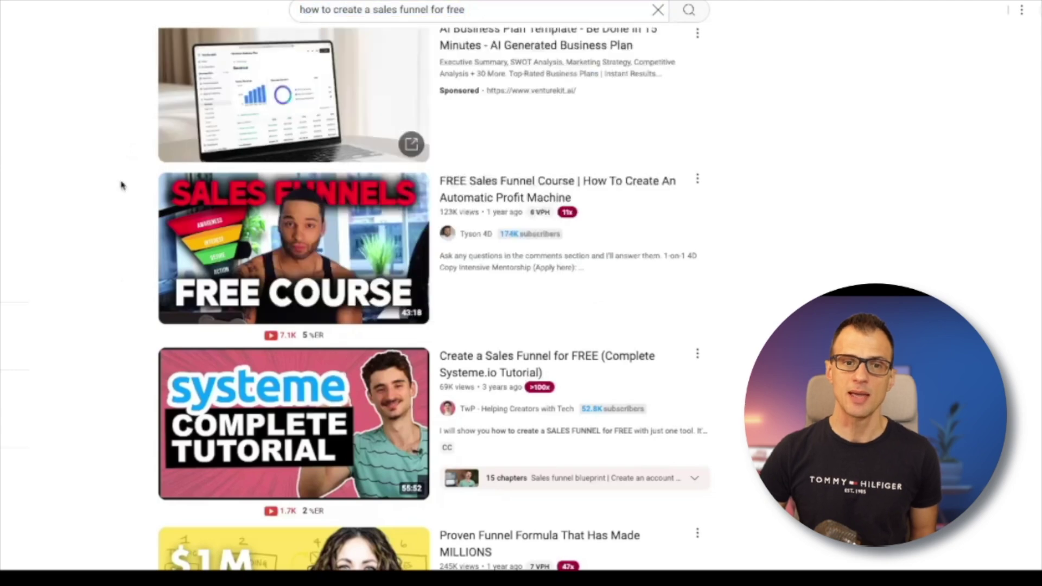
# Step: Check whether the video titles further down the results contain every word of the search phrase
pyautogui.scroll(-4, 73, 380)
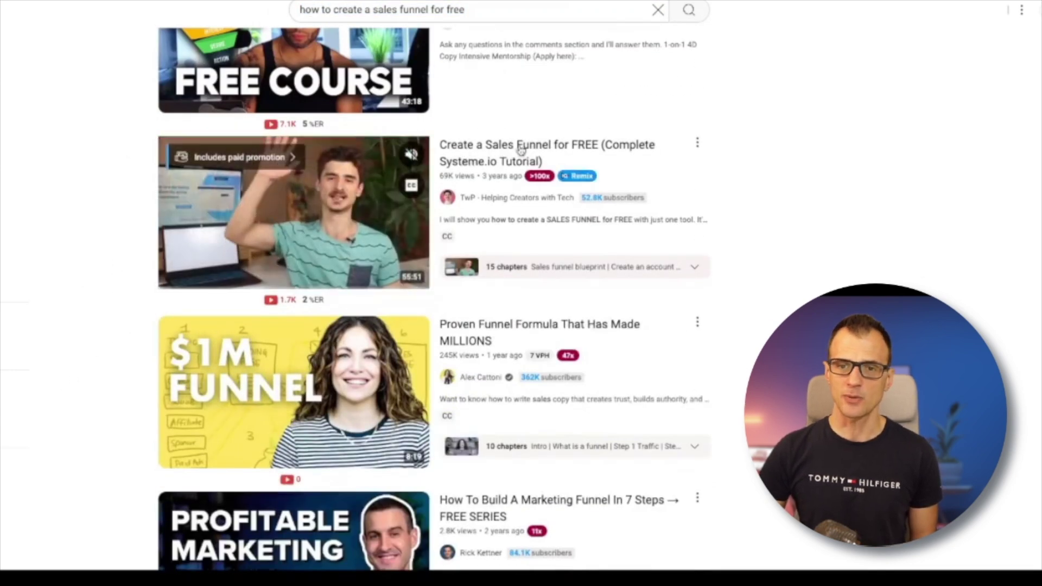
pyautogui.scroll(-4, 828, 225)
pyautogui.scroll(-2, 434, 298)
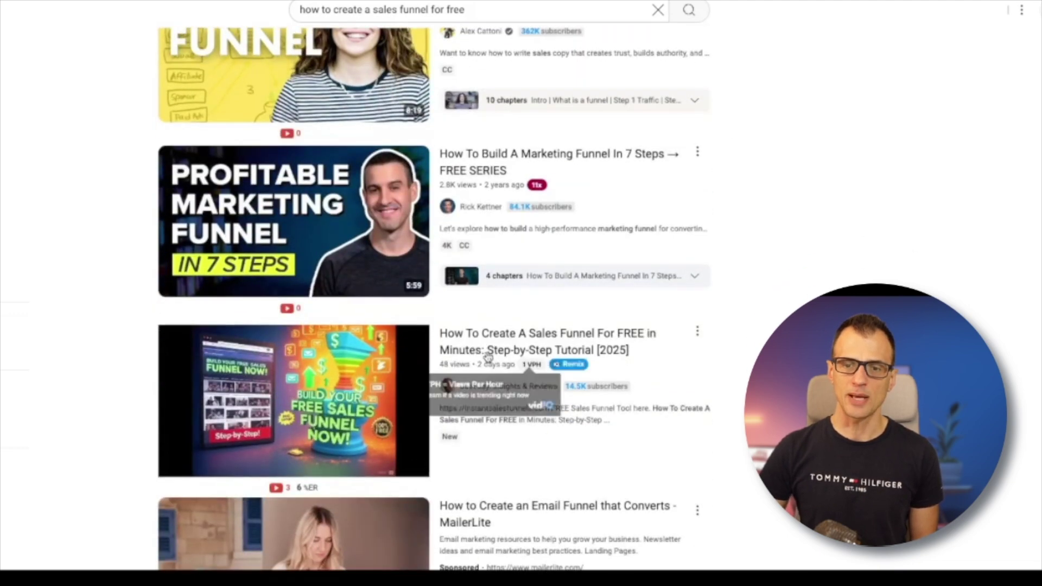
pyautogui.scroll(20, 434, 298)
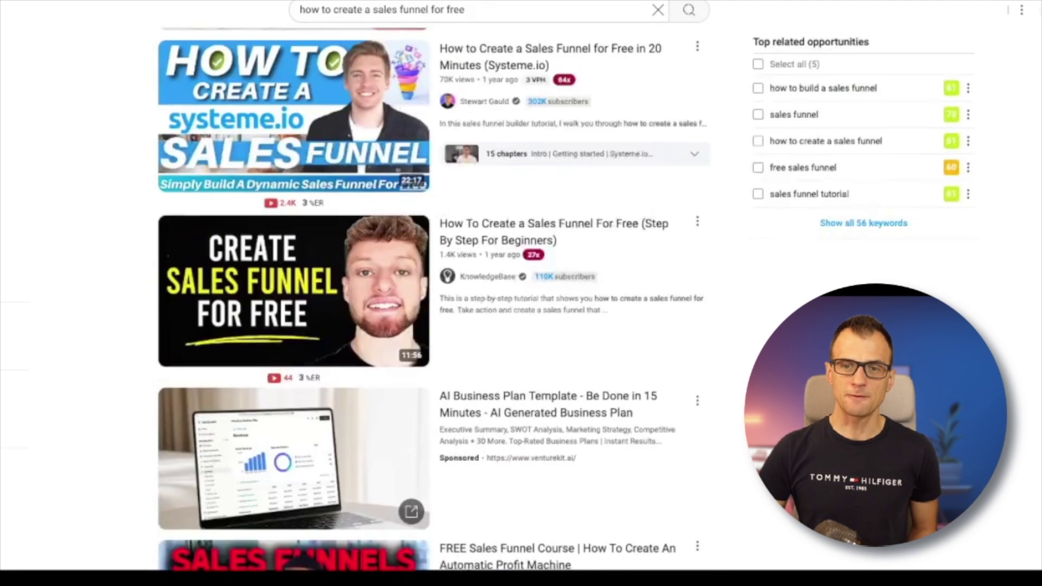
pyautogui.scroll(3, 293, 326)
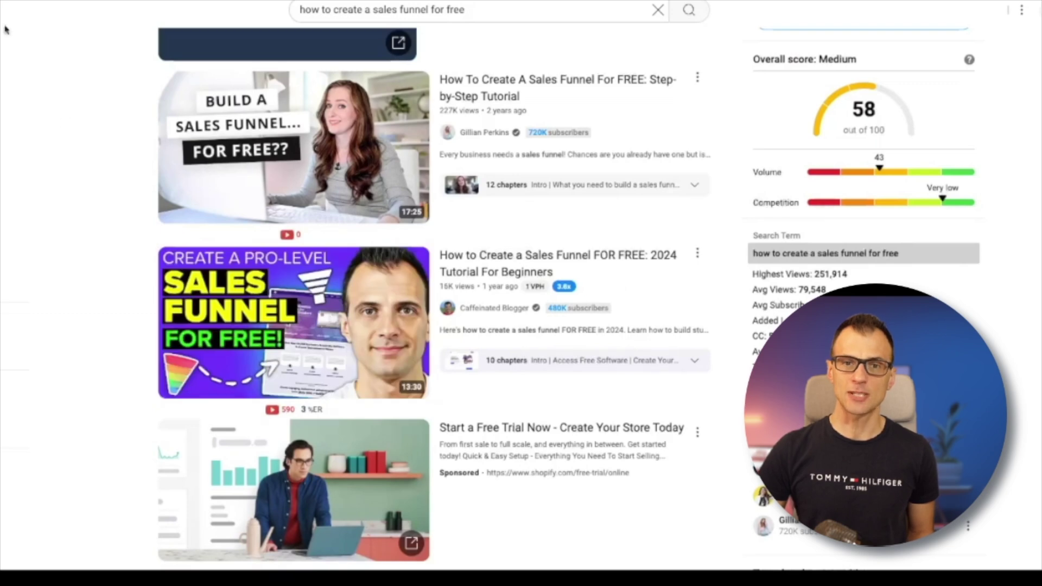
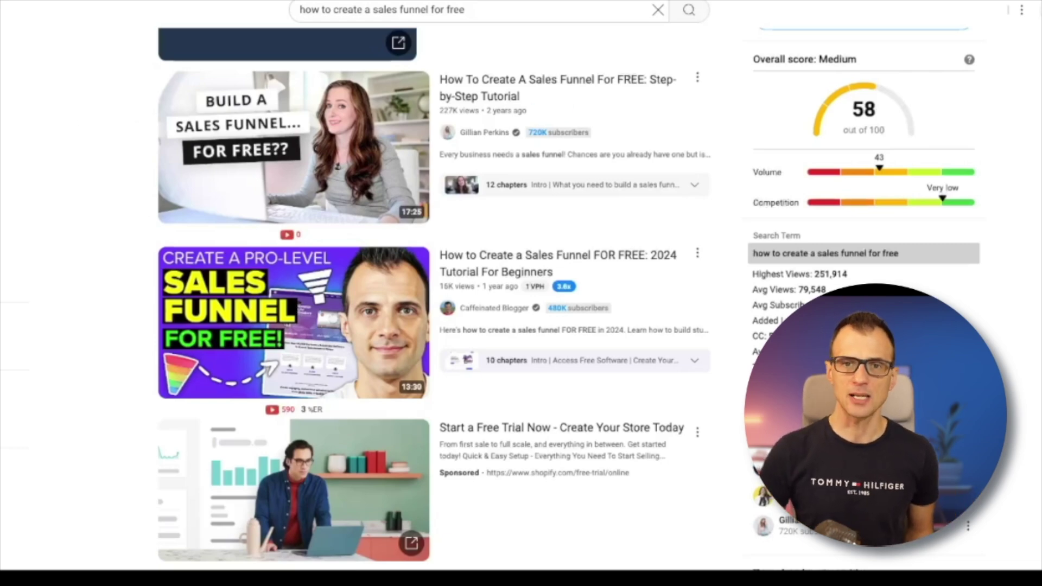
# Step: Check how long ago each of the ranking sales funnel videos was published
pyautogui.scroll(-3, 1032, 162)
pyautogui.scroll(6, 1032, 161)
pyautogui.scroll(-2, 1032, 162)
pyautogui.scroll(-3, 1033, 161)
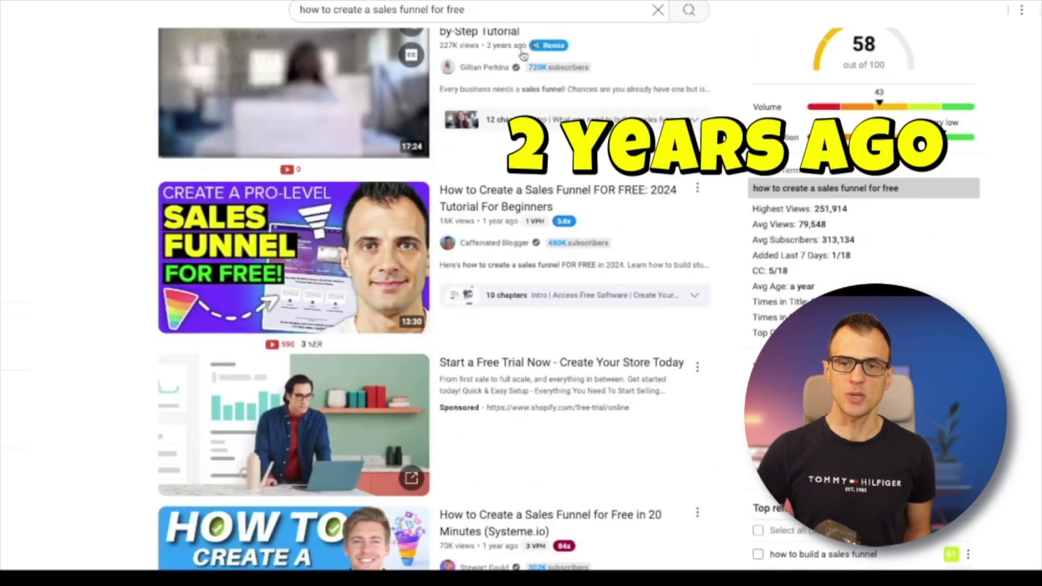
pyautogui.scroll(-8, 565, 130)
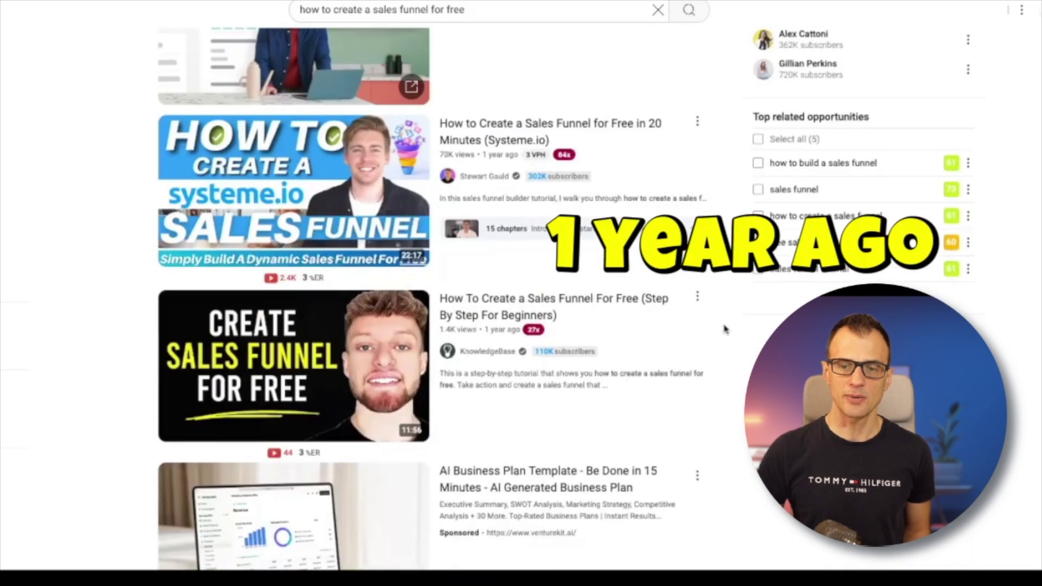
pyautogui.scroll(-7, 723, 328)
pyautogui.scroll(-6, 623, 380)
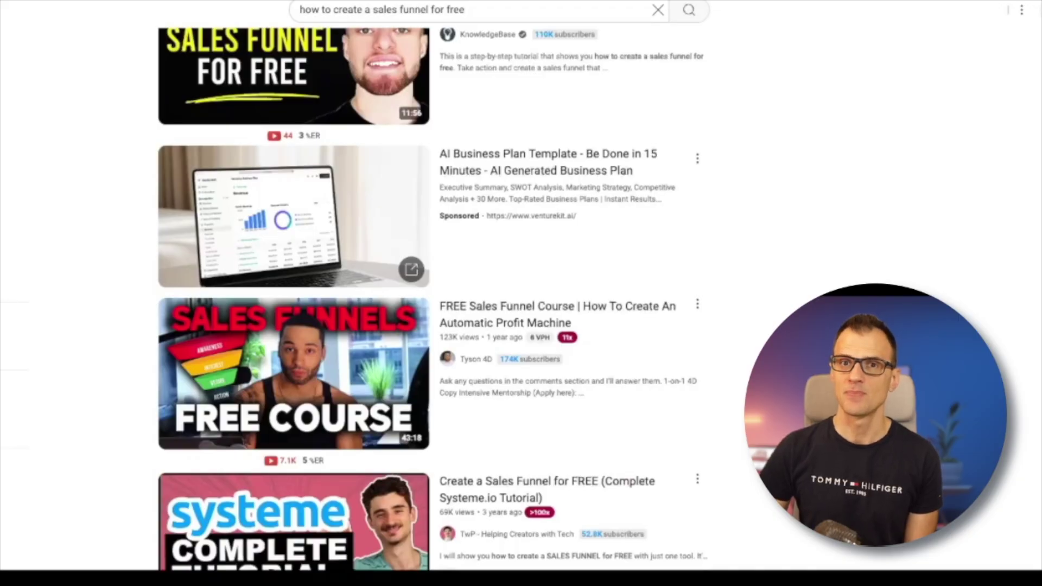
pyautogui.scroll(3, 434, 298)
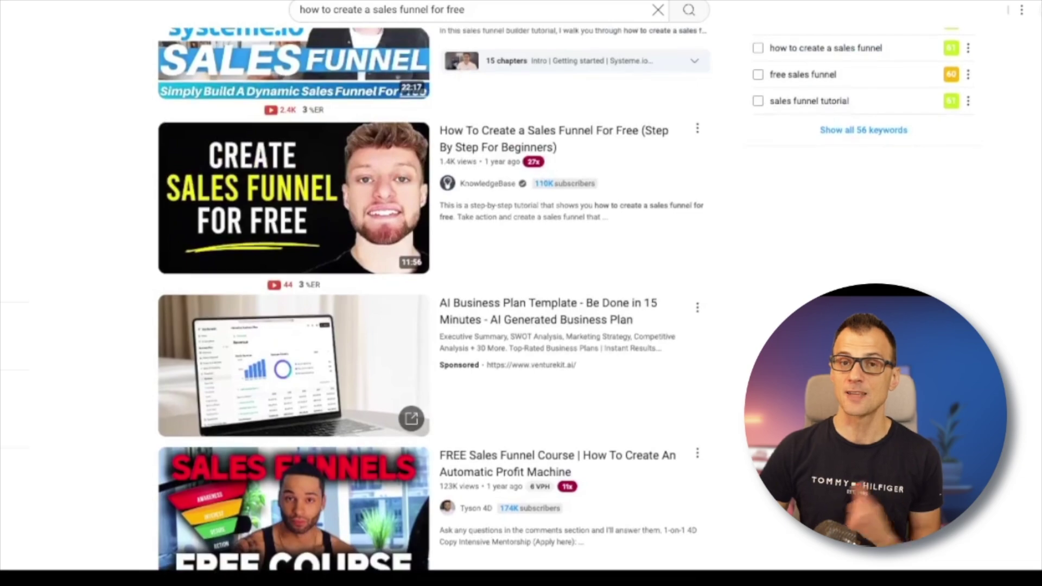
pyautogui.scroll(10, 68, 294)
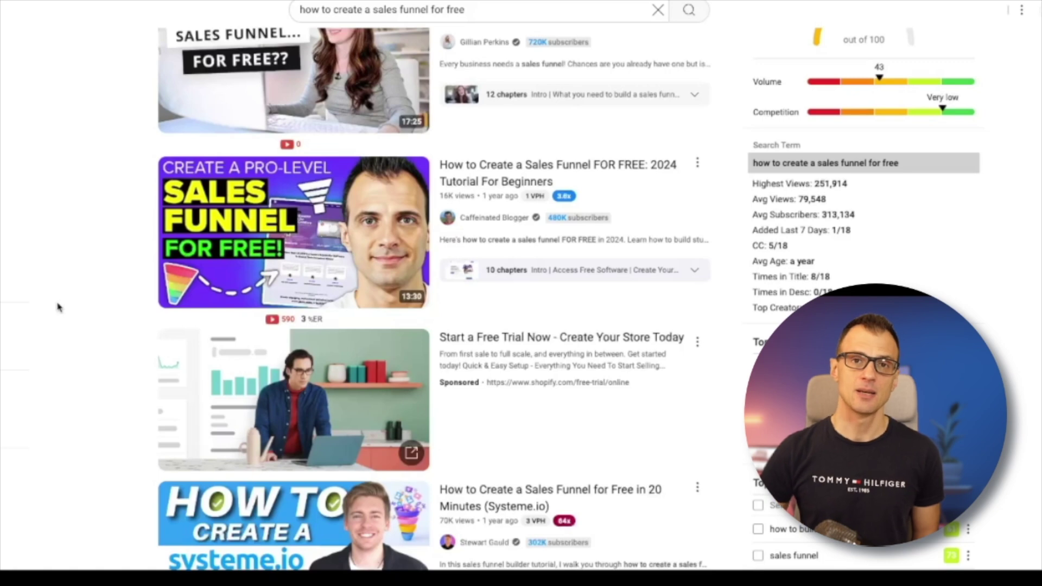
pyautogui.scroll(5, 50, 301)
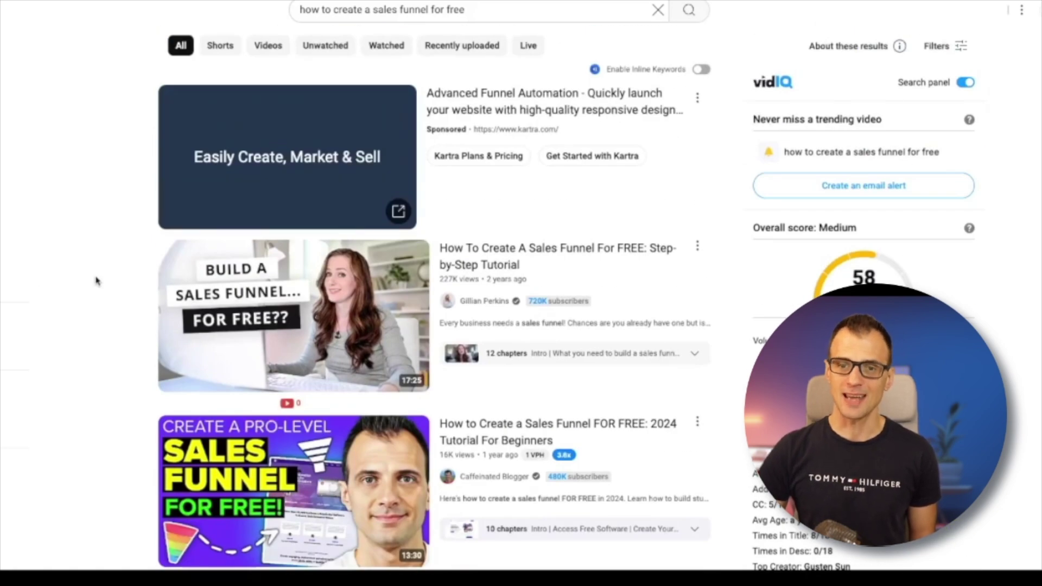
pyautogui.scroll(-2, 98, 287)
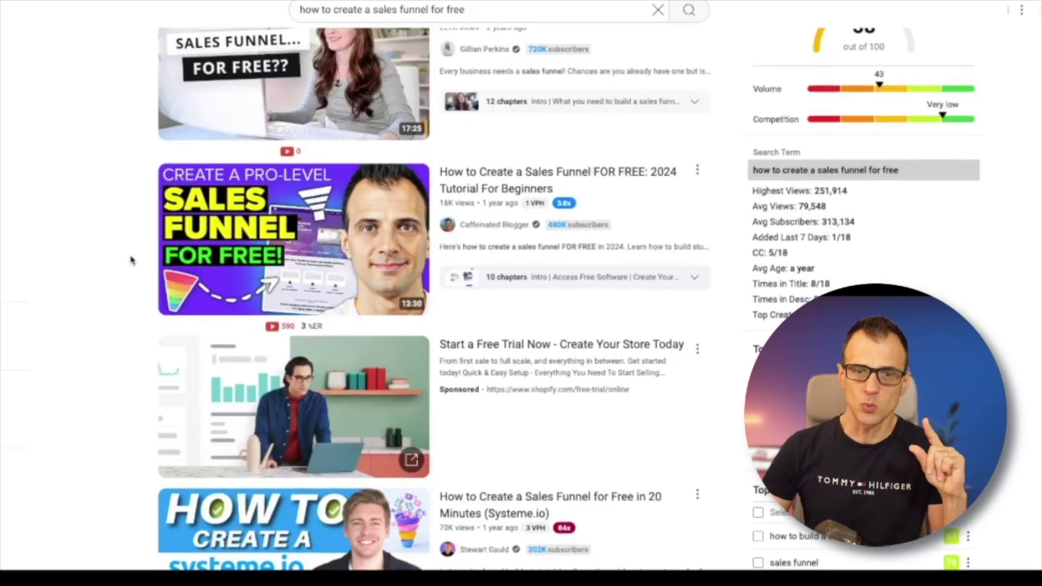
pyautogui.moveTo(206, 232)
pyautogui.scroll(1, 77, 281)
pyautogui.scroll(-3, 71, 303)
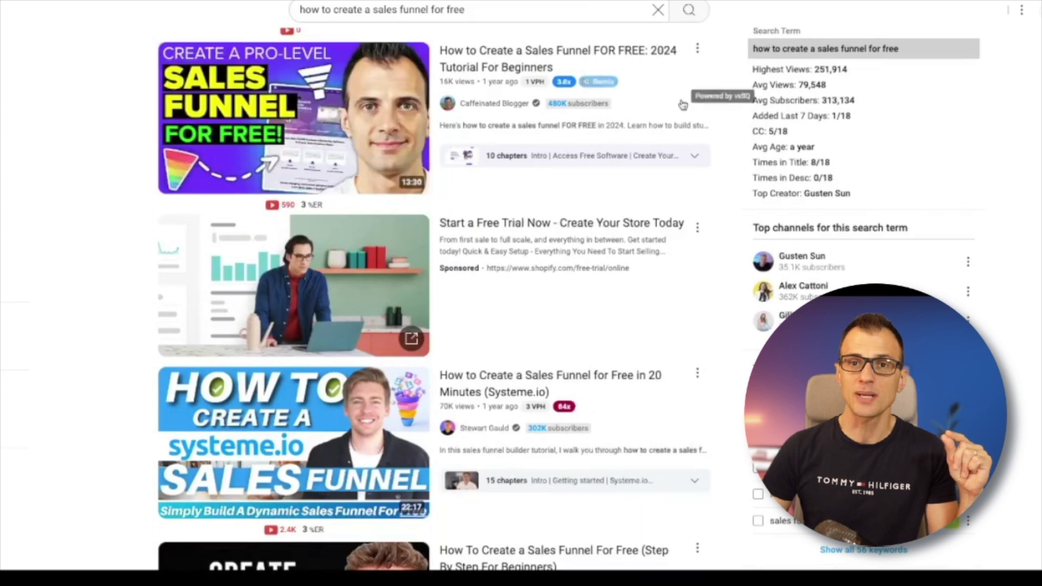
pyautogui.scroll(-1, 728, 508)
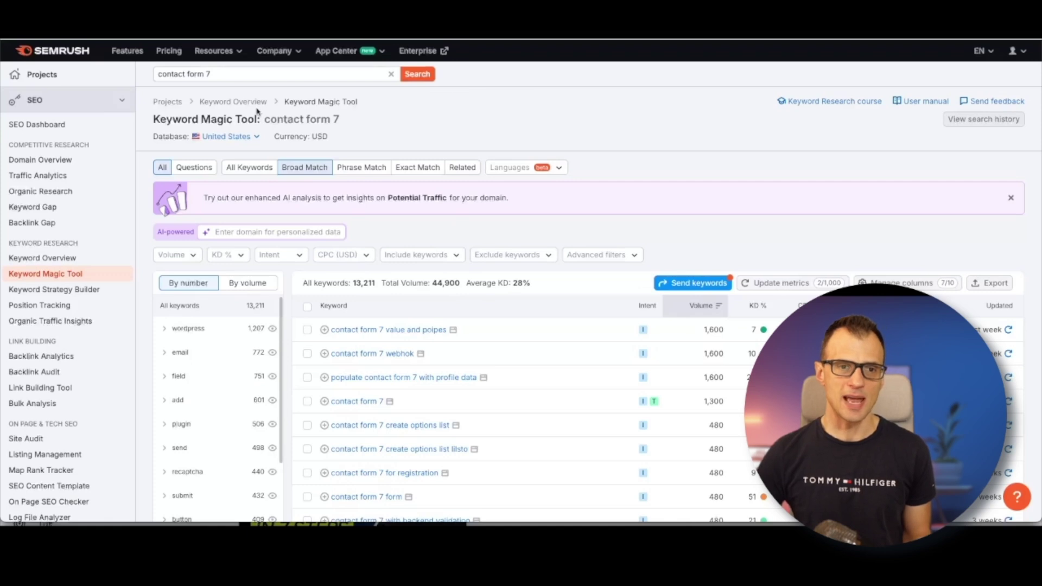
# Step: Switch to Semrush and look up "how to hammer toes" in the Keyword Magic Tool
pyautogui.tripleClick(238, 73)
pyautogui.write('how to hammer toes')
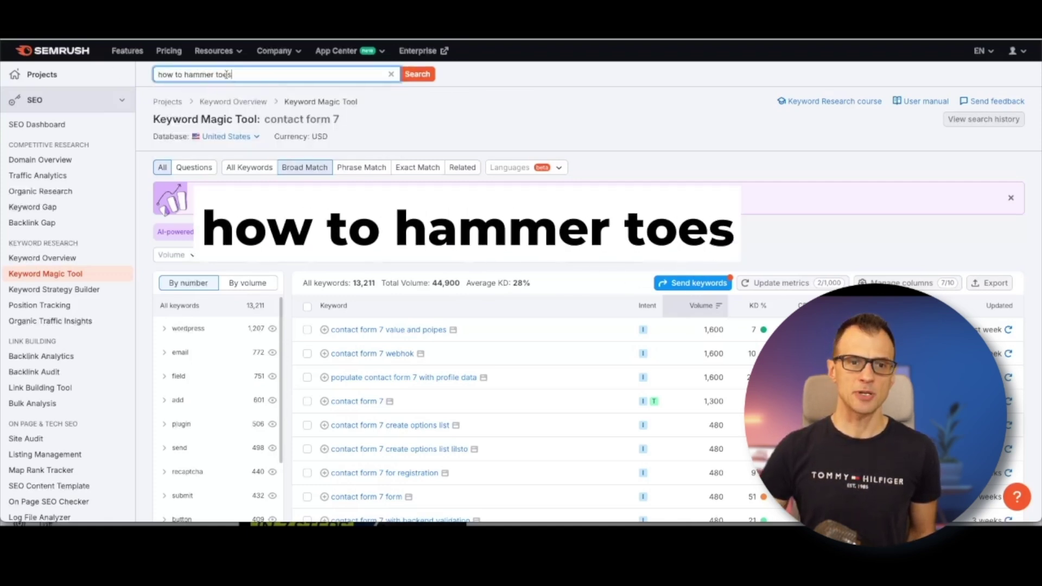
pyautogui.moveTo(250, 75); pyautogui.dragTo(196, 75)
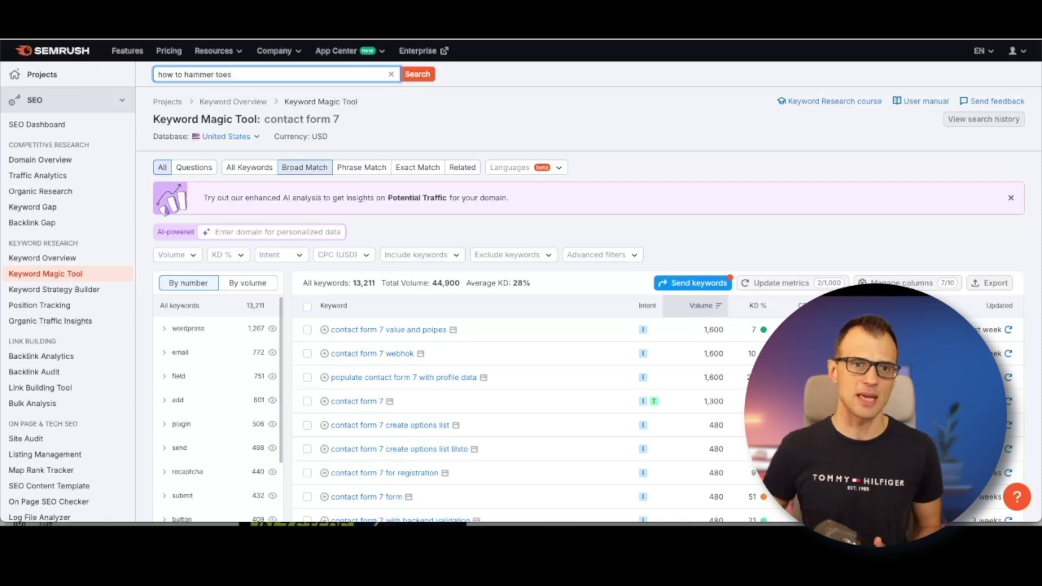
pyautogui.click(427, 81)
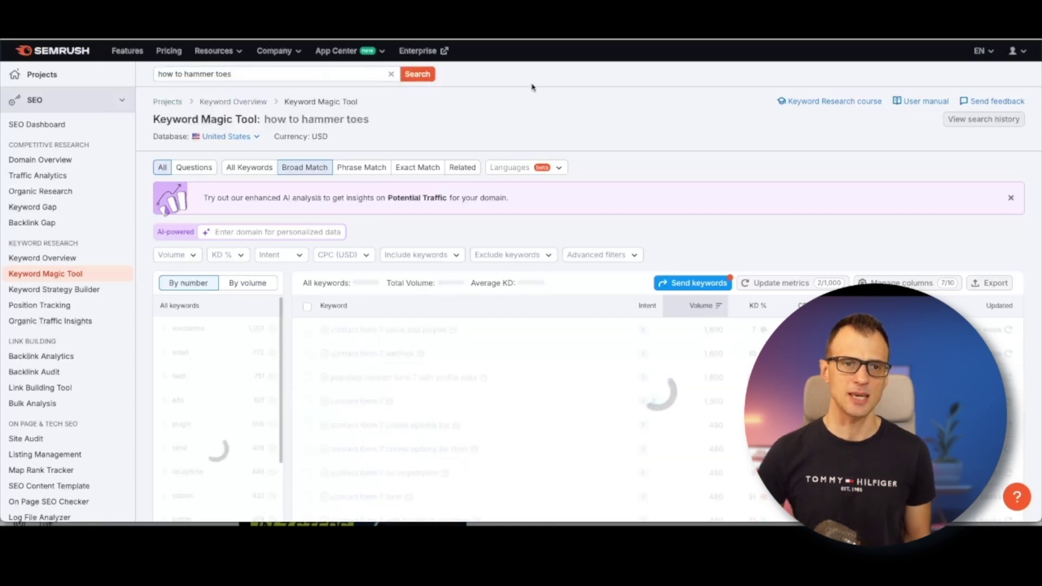
# Step: Examine the how-to hammer toe keywords along with their search volume and difficulty
pyautogui.scroll(-2, 658, 12)
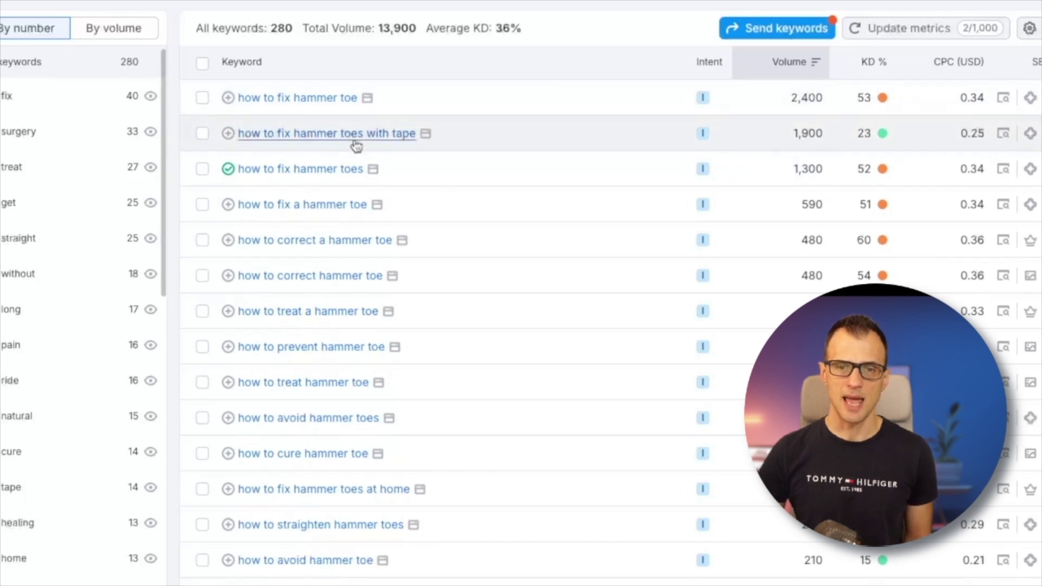
pyautogui.scroll(-1, 432, 190)
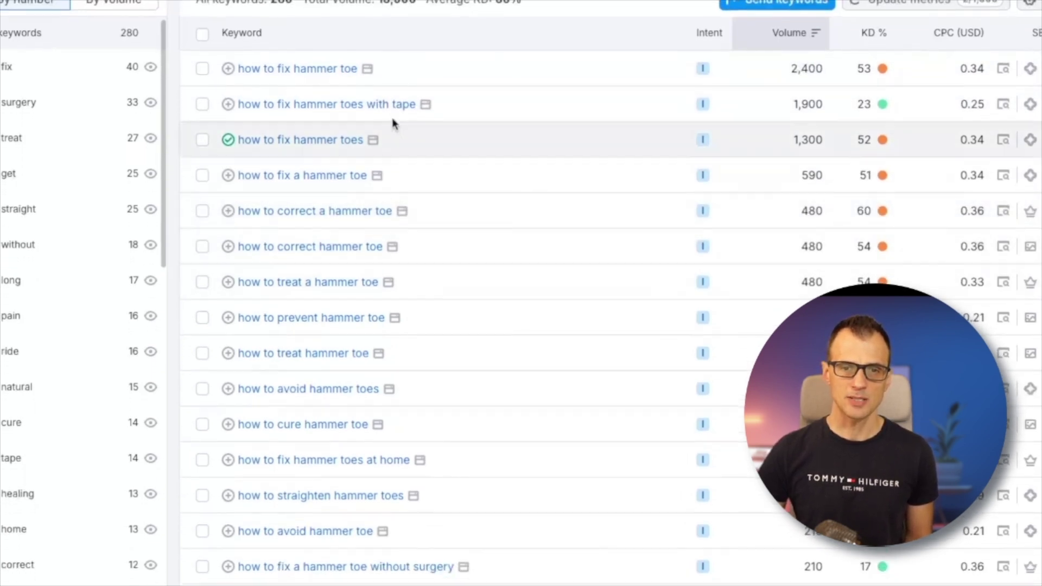
pyautogui.scroll(-2, 523, 146)
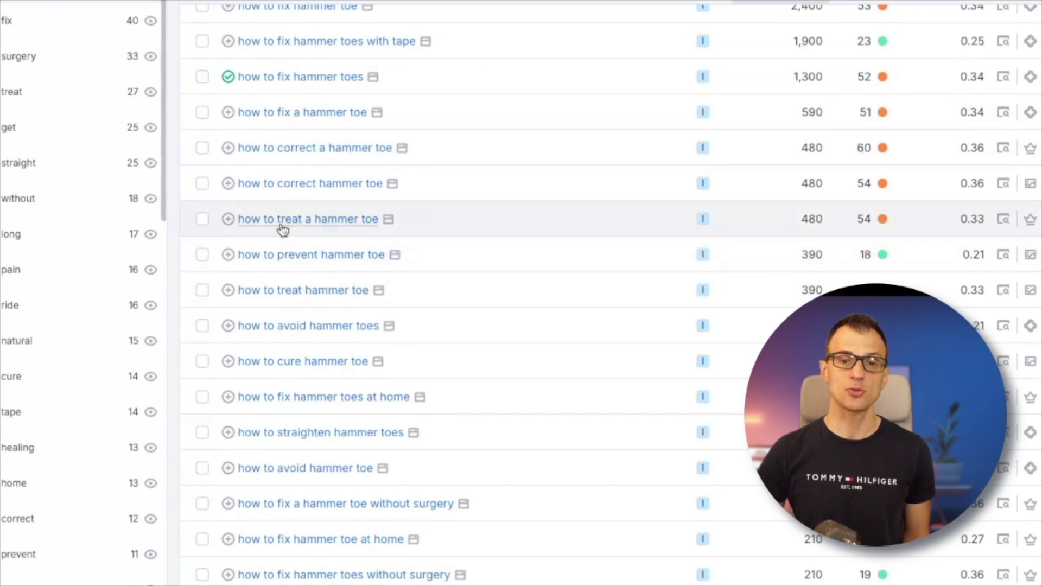
pyautogui.scroll(-2, 551, 230)
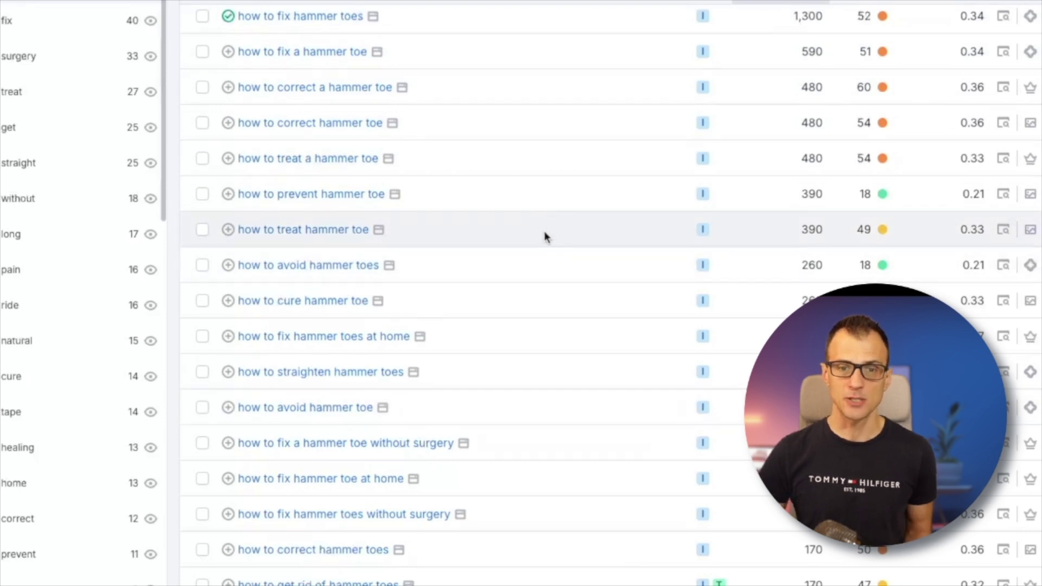
pyautogui.scroll(-1, 548, 241)
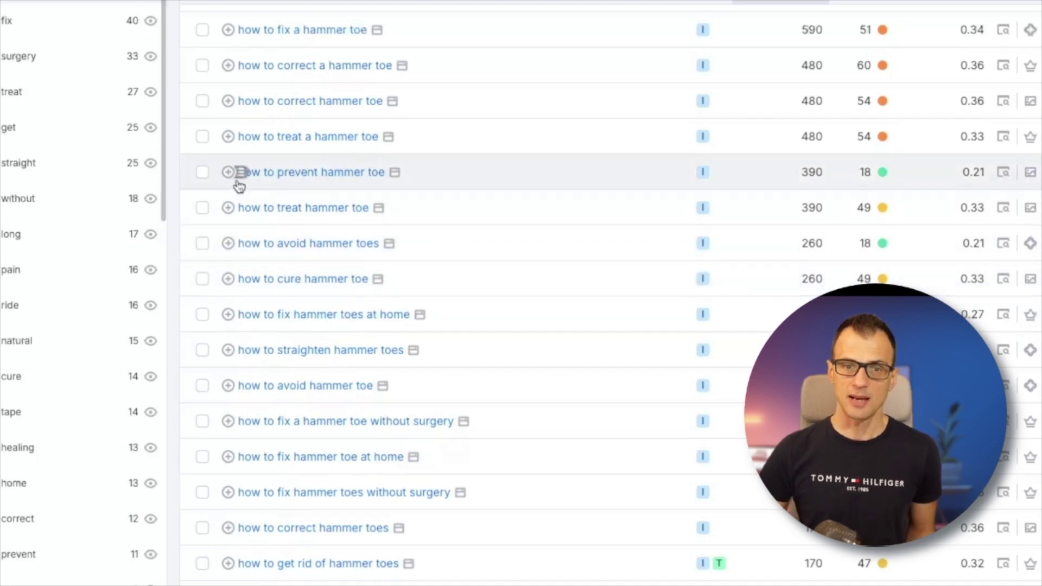
pyautogui.scroll(-10, 581, 172)
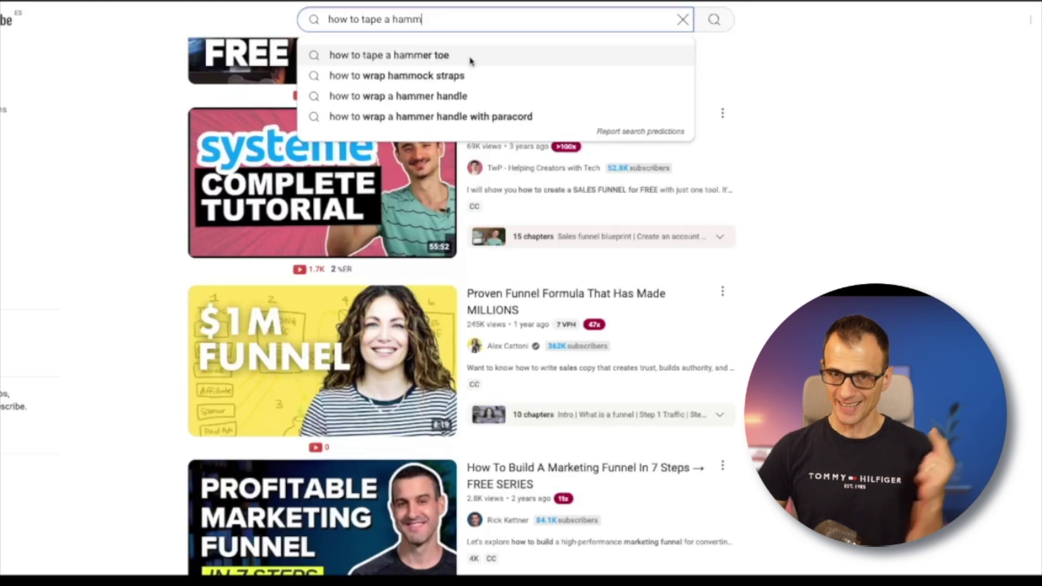
# Step: Search YouTube for "how to tape a hammer toe" and check the titles of the top-ranking videos
pyautogui.click(342, 56)
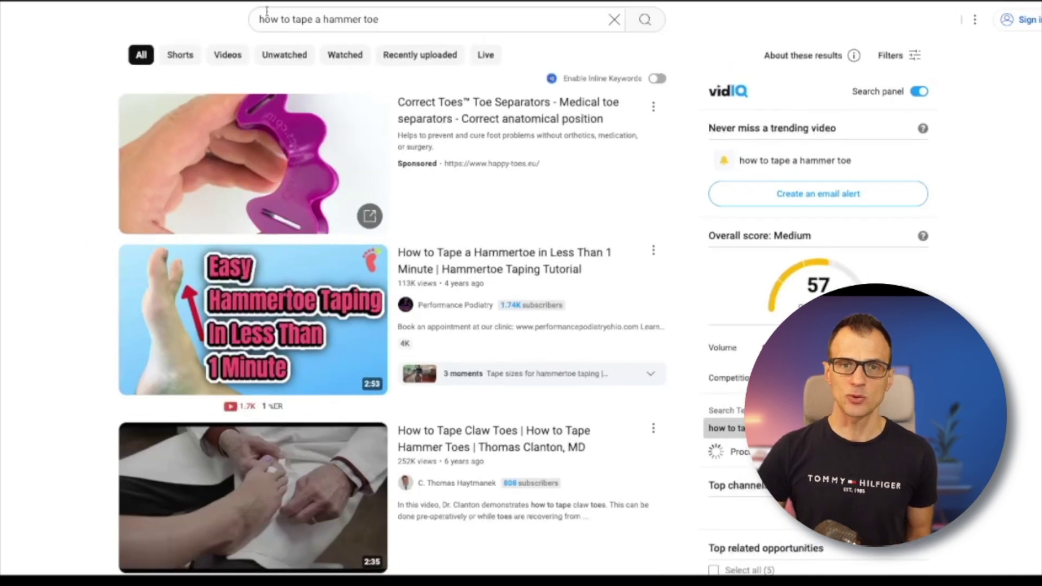
pyautogui.scroll(-3, 39, 226)
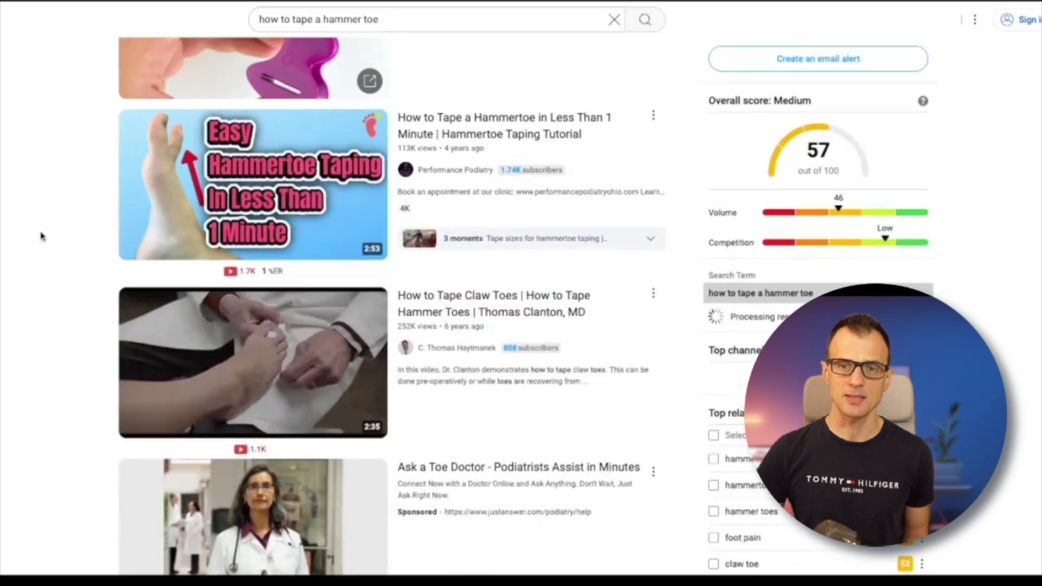
pyautogui.moveTo(363, 139)
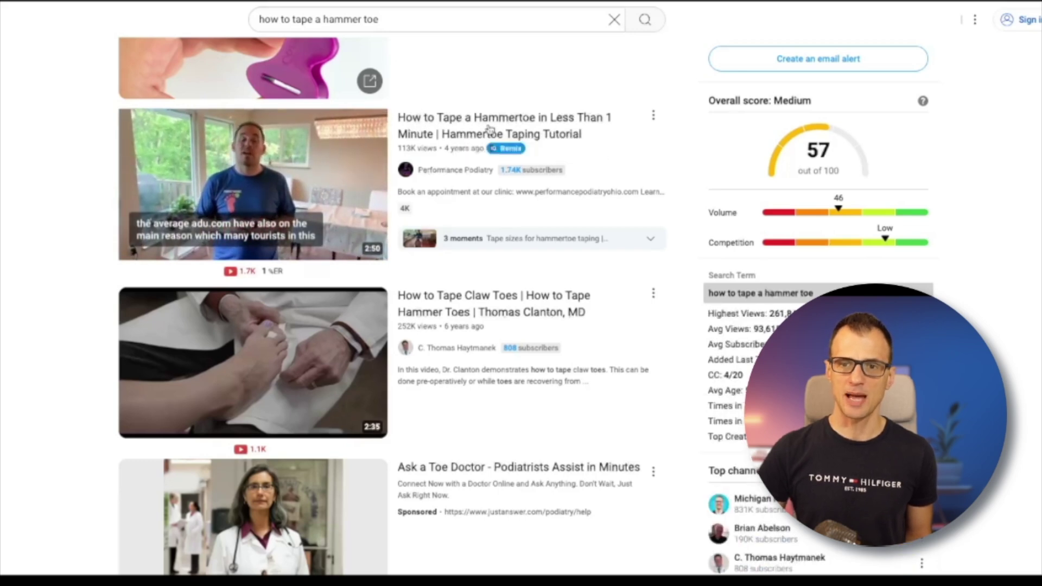
# Step: Check whether the titles of the remaining ranking videos match the search phrase "how to tape a hammer toe"
pyautogui.scroll(-2, 677, 182)
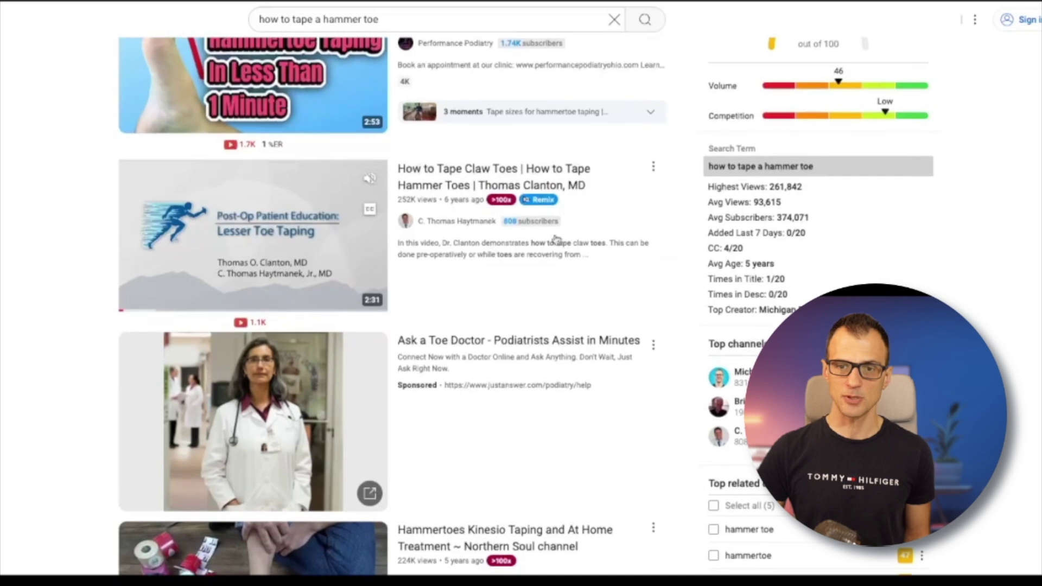
pyautogui.scroll(-7, 626, 194)
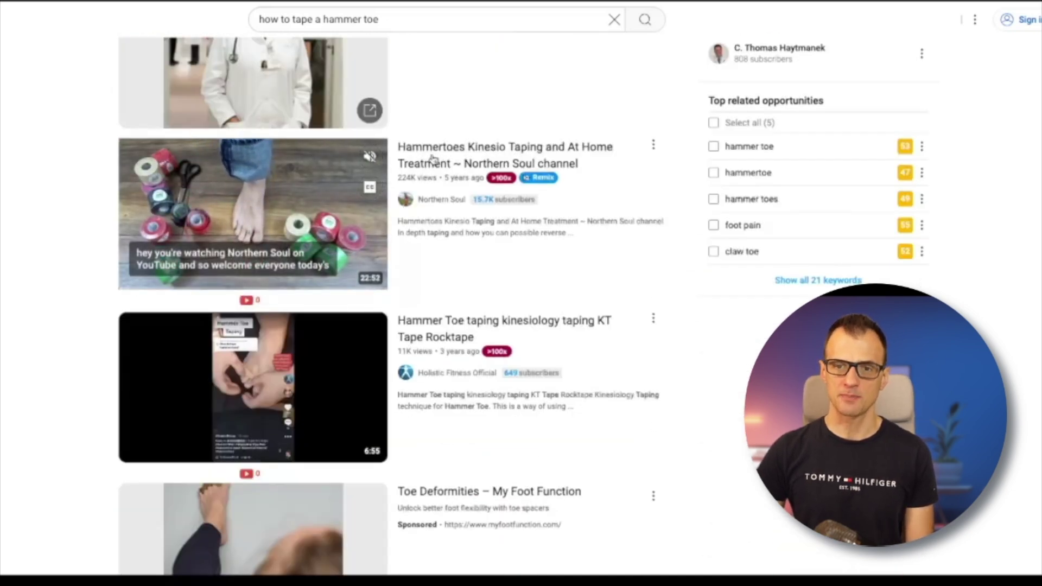
pyautogui.scroll(-3, 628, 212)
pyautogui.scroll(3, 548, 145)
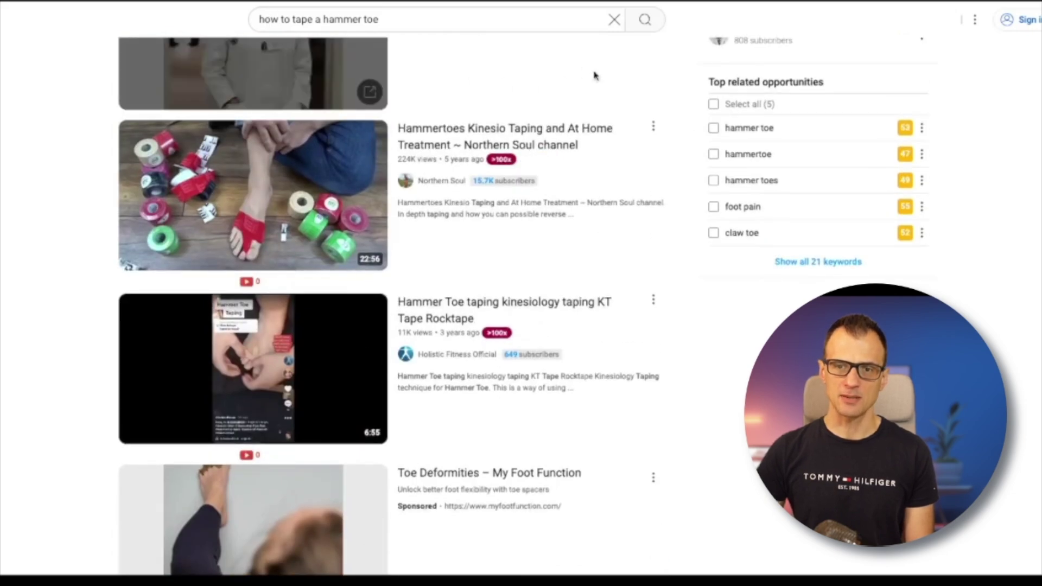
pyautogui.scroll(-3, 654, 236)
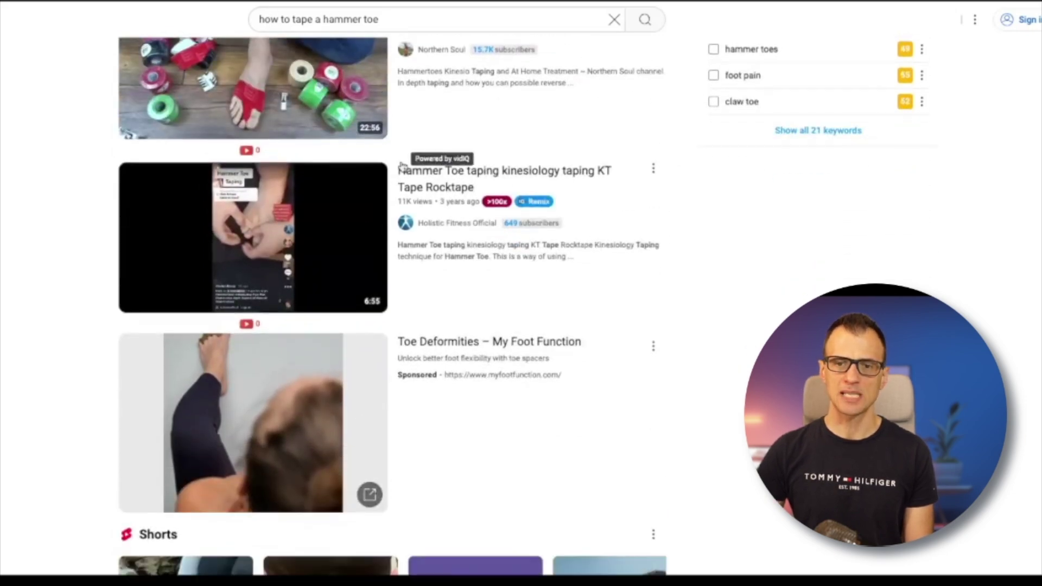
pyautogui.scroll(-12, 697, 237)
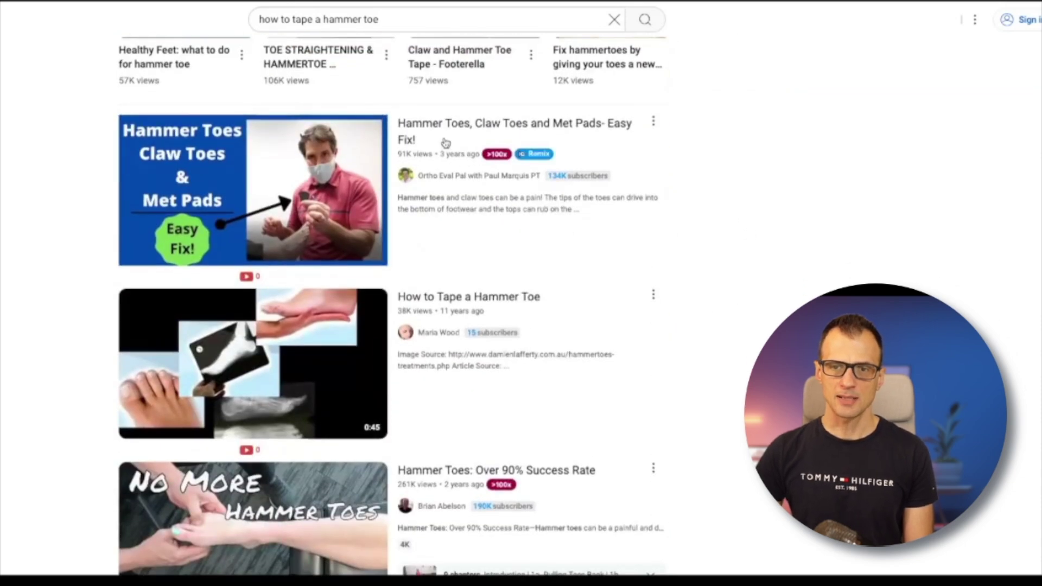
pyautogui.moveTo(442, 144)
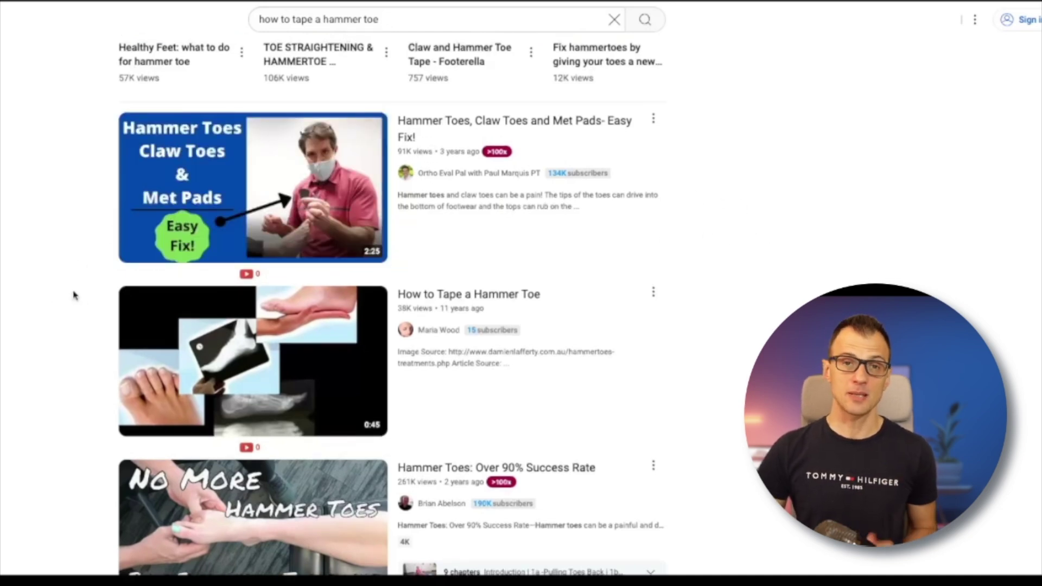
pyautogui.scroll(-1, 54, 242)
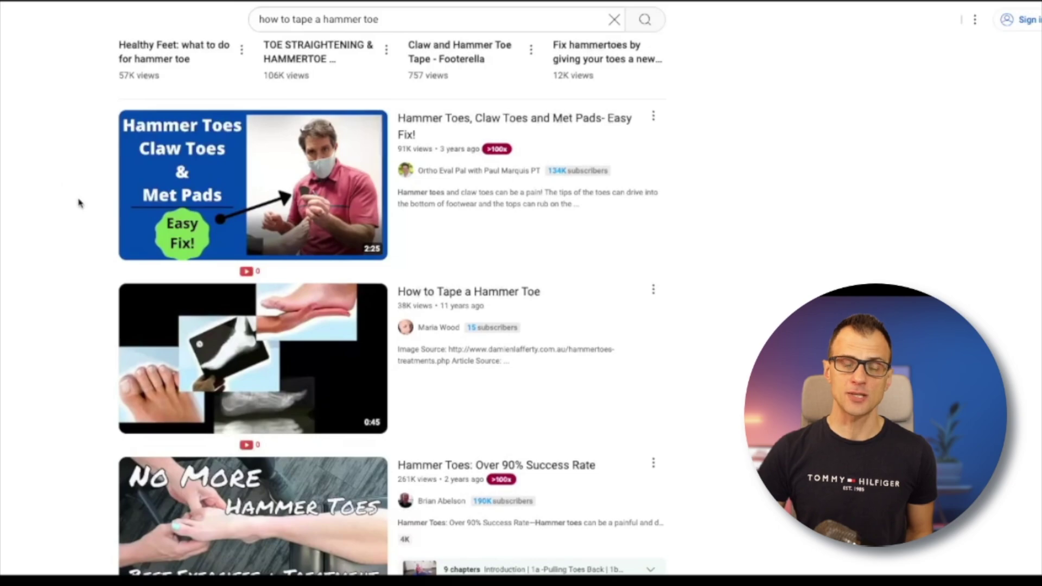
pyautogui.moveTo(564, 346)
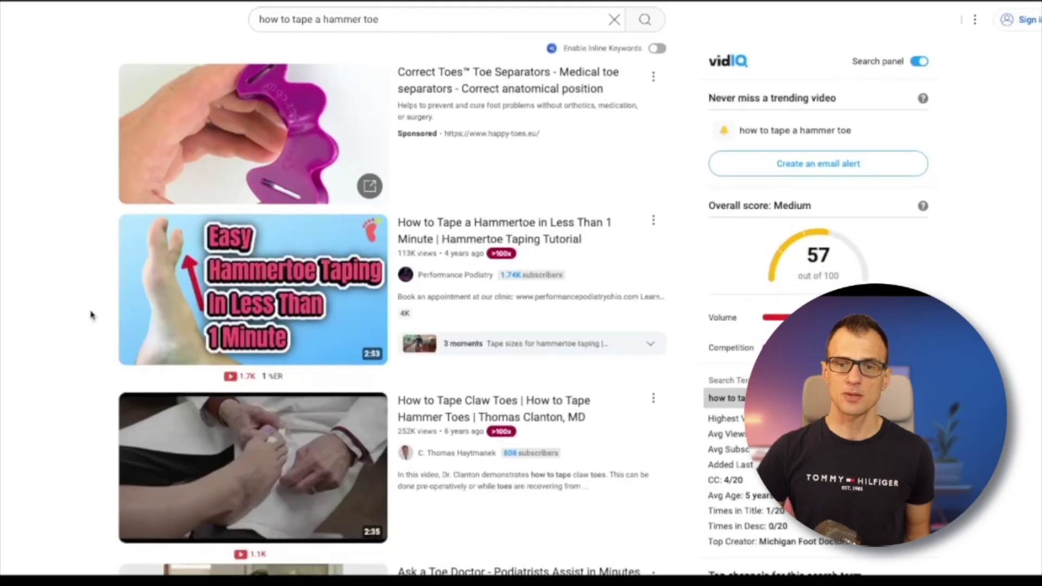
# Step: Check how long ago each of the ranking hammer toe taping videos was published
pyautogui.scroll(-3, 558, 93)
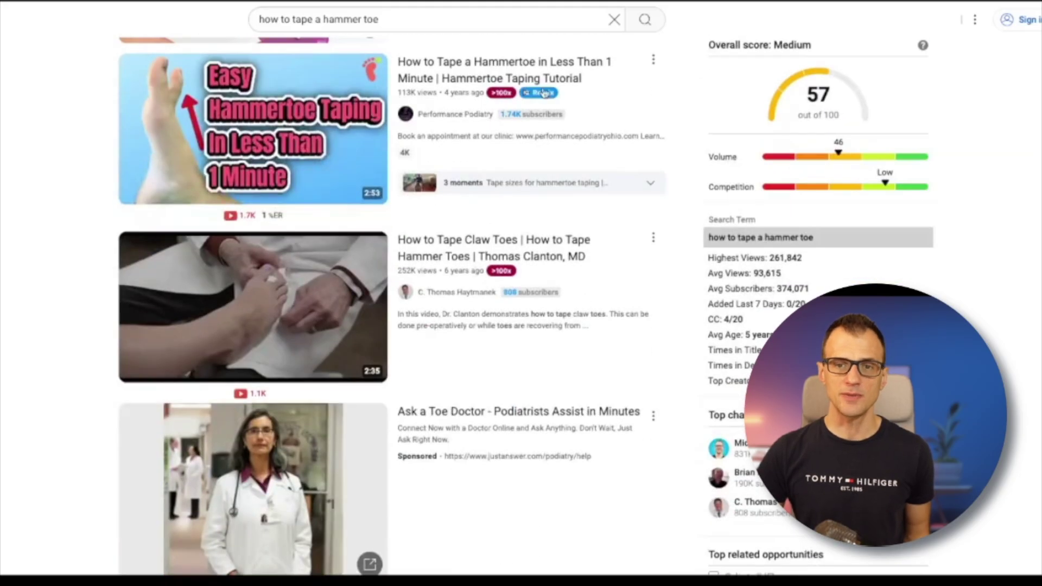
pyautogui.scroll(-3, 651, 167)
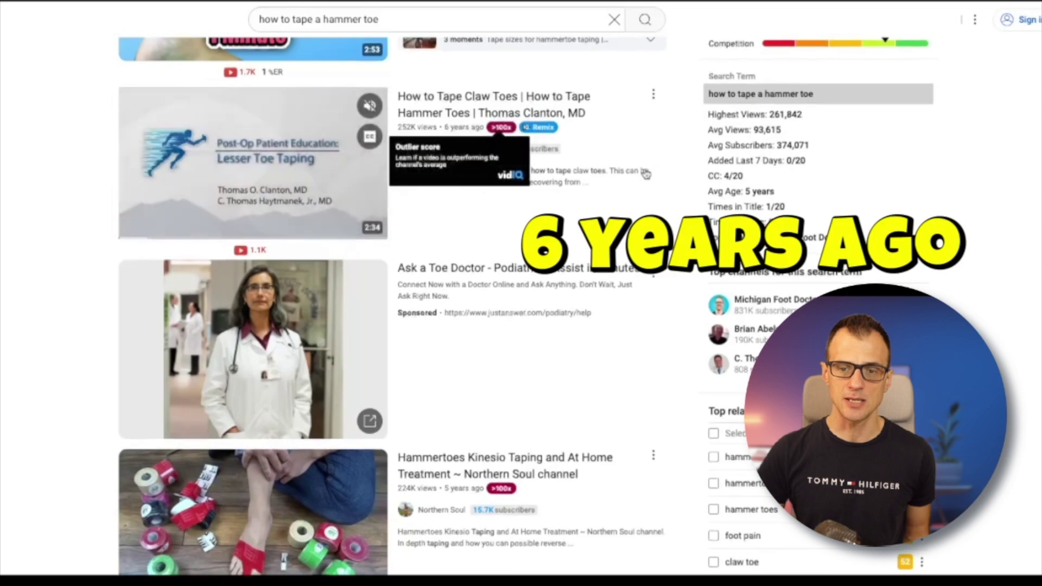
pyautogui.scroll(-6, 651, 167)
pyautogui.scroll(3, 464, 337)
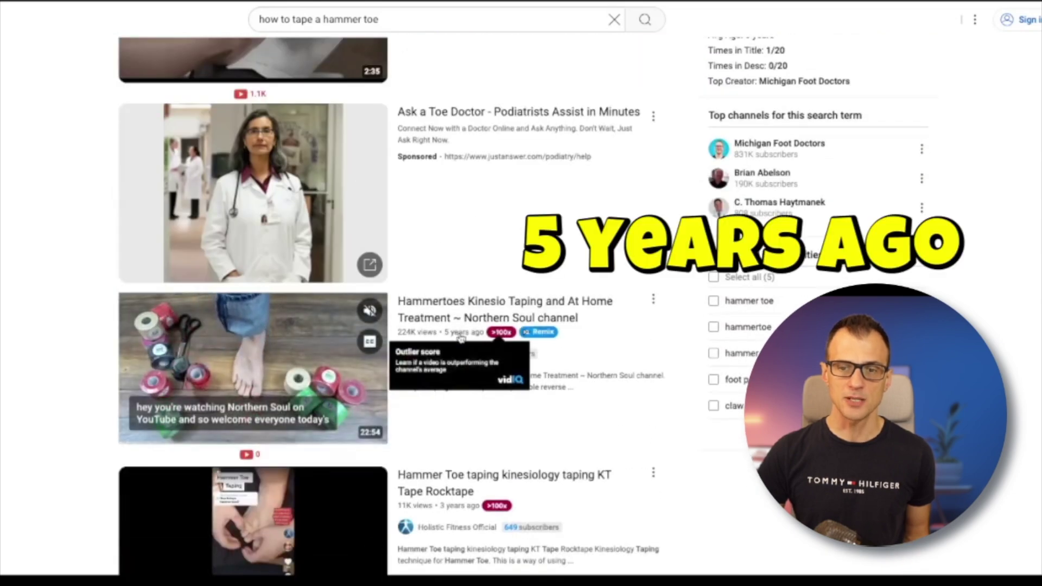
pyautogui.scroll(-8, 464, 337)
pyautogui.scroll(-3, 458, 103)
pyautogui.scroll(-6, 738, 199)
pyautogui.scroll(20, 669, 243)
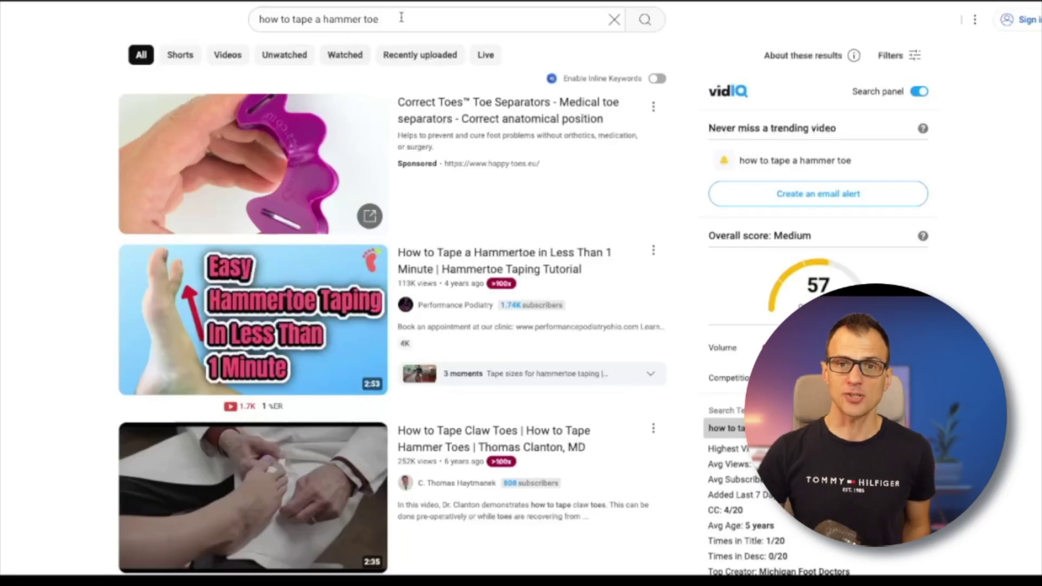
# Step: Highlight the search phrase and compare the top taping videos' view counts with their channels' subscriber counts
pyautogui.click(390, 20)
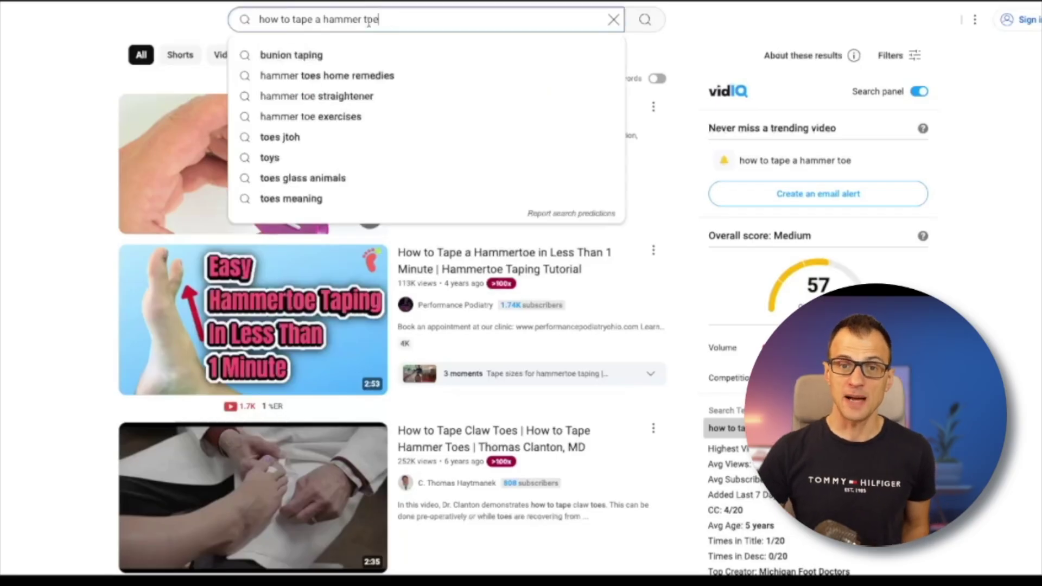
pyautogui.moveTo(390, 20); pyautogui.dragTo(245, 21)
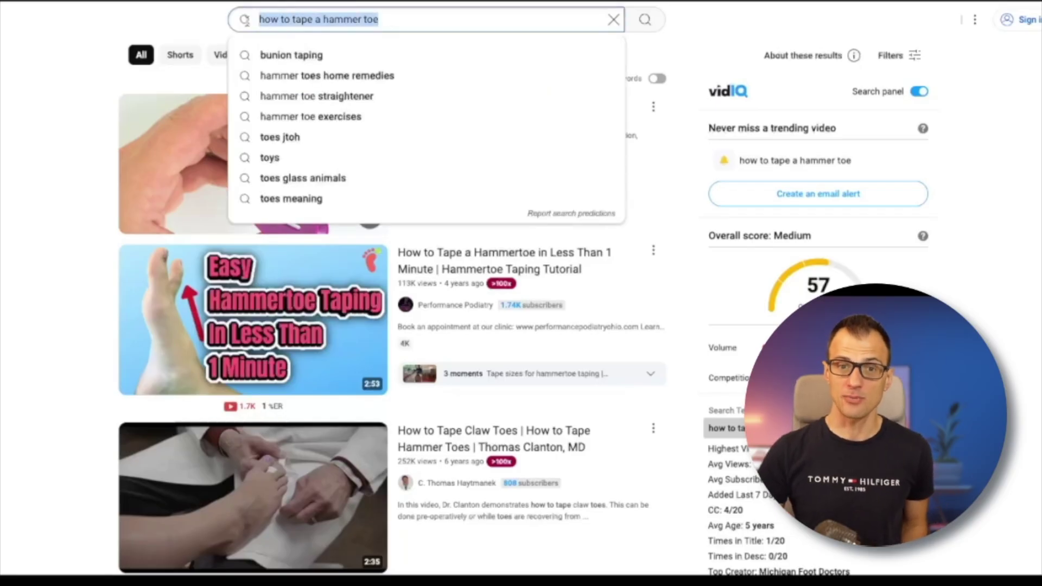
pyautogui.click(65, 121)
pyautogui.scroll(-2, 65, 140)
pyautogui.scroll(2, 76, 146)
pyautogui.scroll(-1, 76, 155)
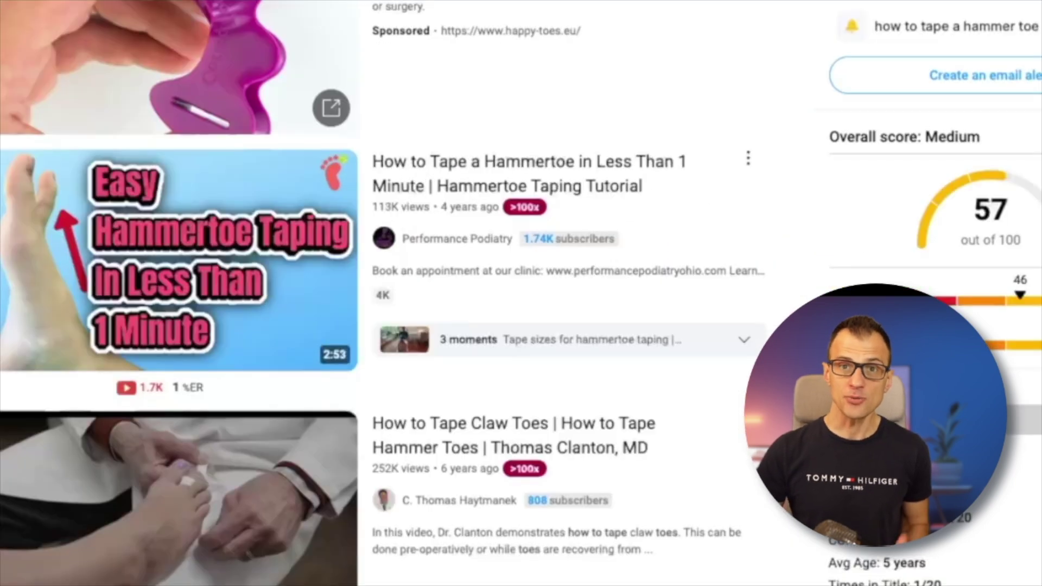
pyautogui.moveTo(488, 234)
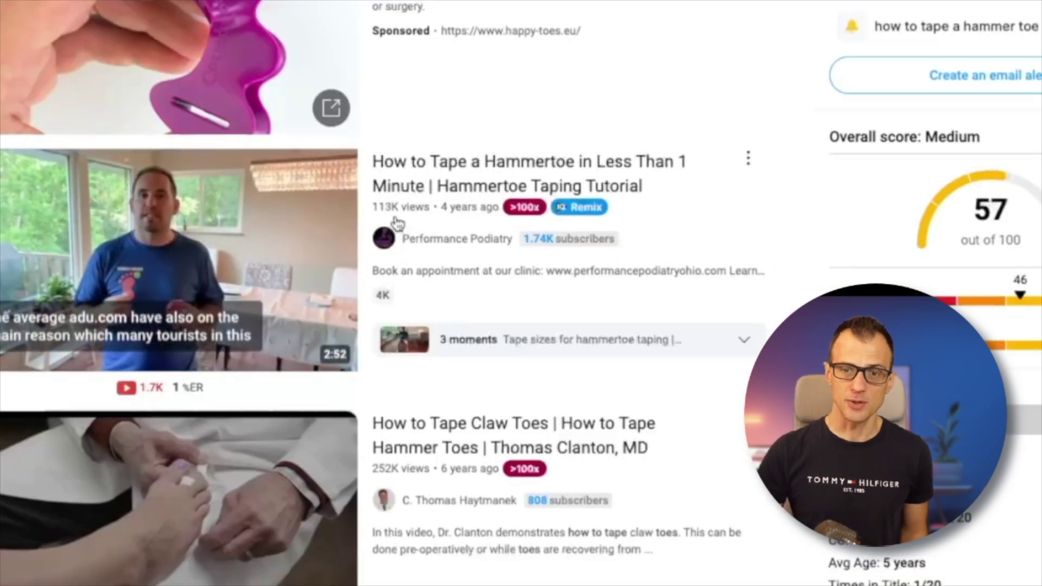
pyautogui.scroll(-3, 517, 267)
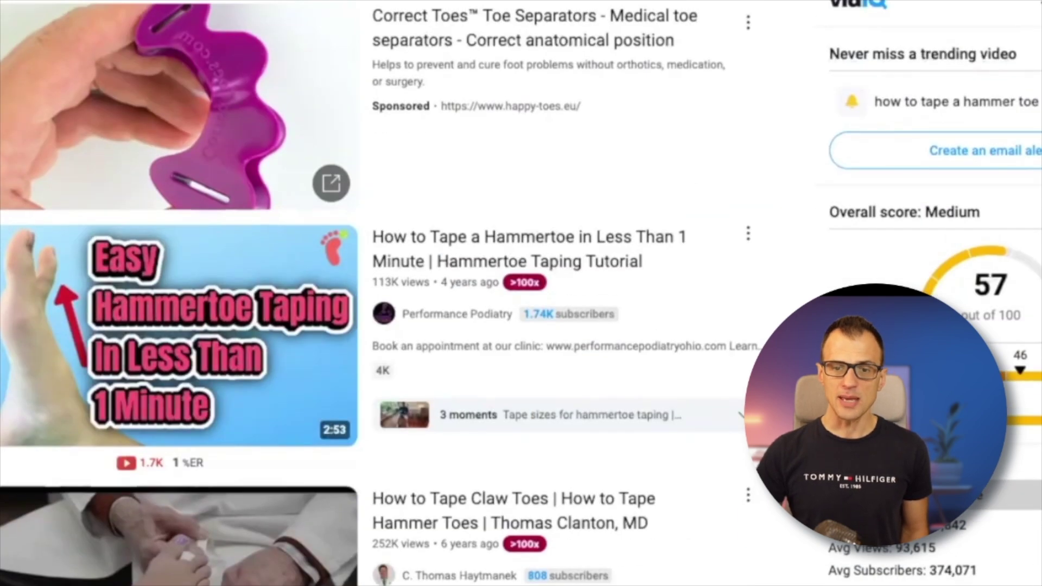
pyautogui.scroll(-1, 521, 293)
pyautogui.scroll(-2, 521, 293)
pyautogui.scroll(-1, 521, 293)
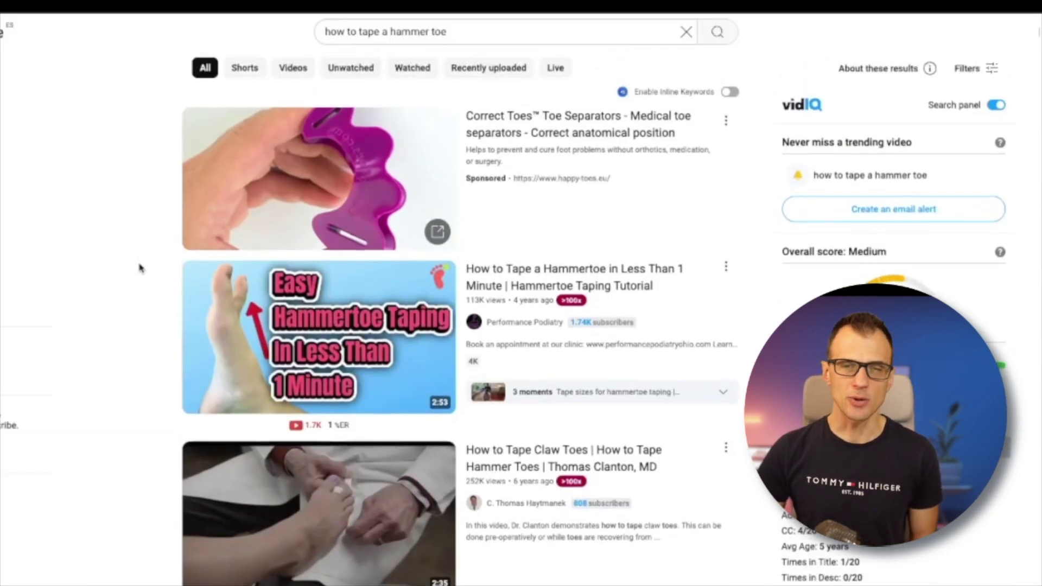
# Step: Examine the thumbnails and overall quality of the top-ranking hammer toe taping videos
pyautogui.scroll(-3, 168, 242)
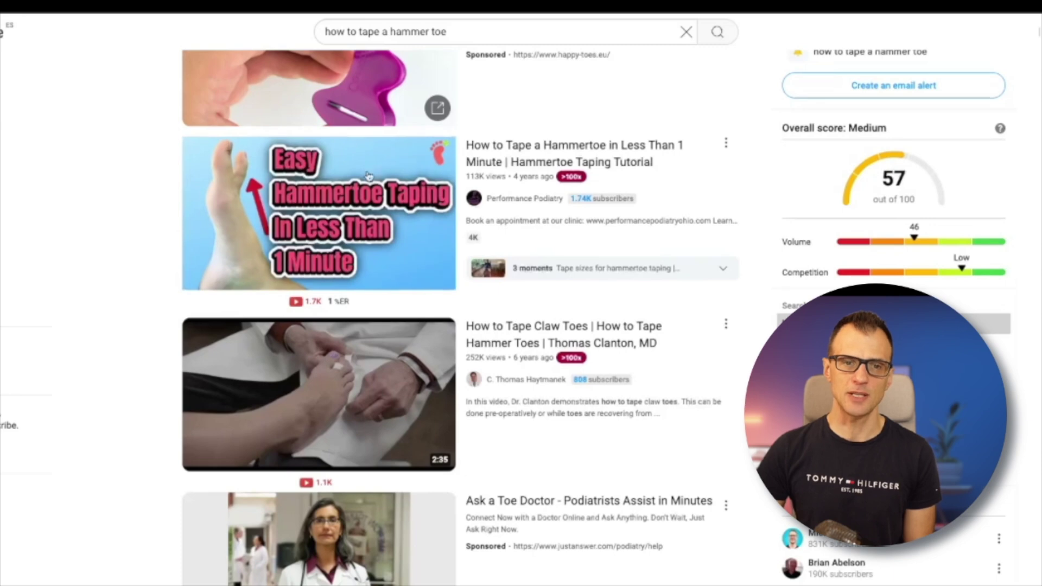
pyautogui.moveTo(282, 204)
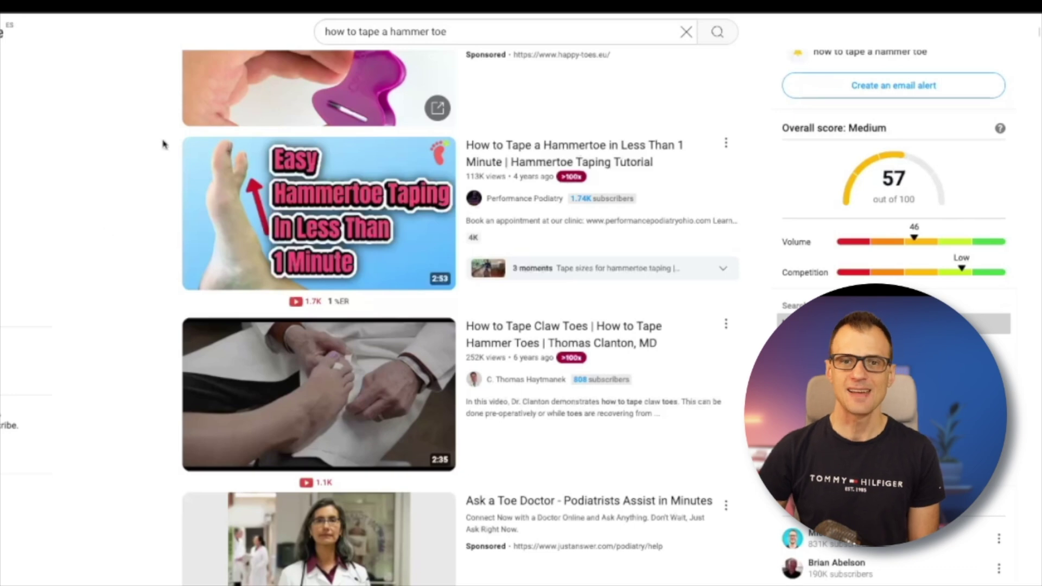
pyautogui.scroll(-1, 239, 108)
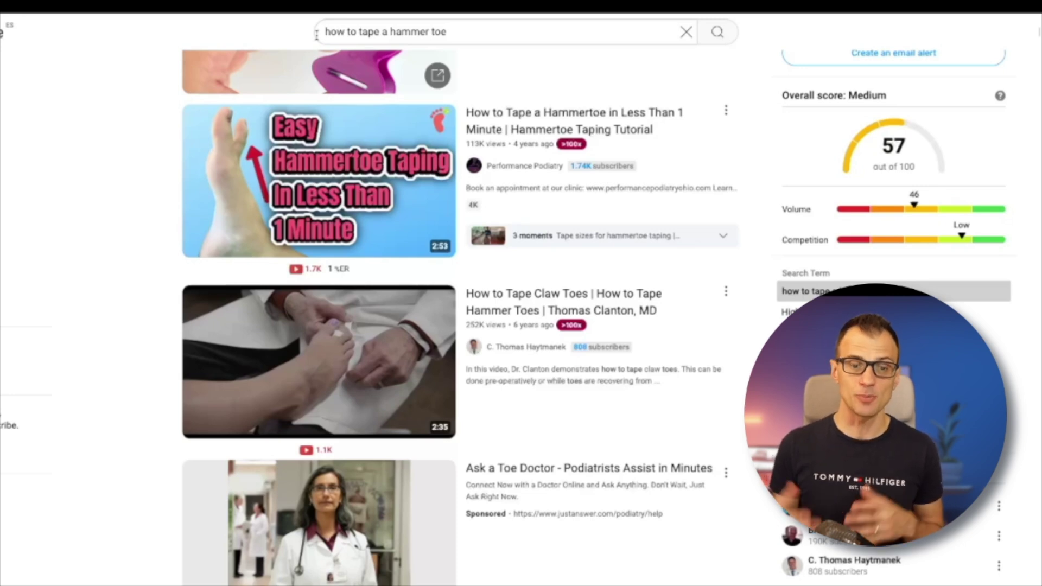
pyautogui.scroll(-5, 137, 192)
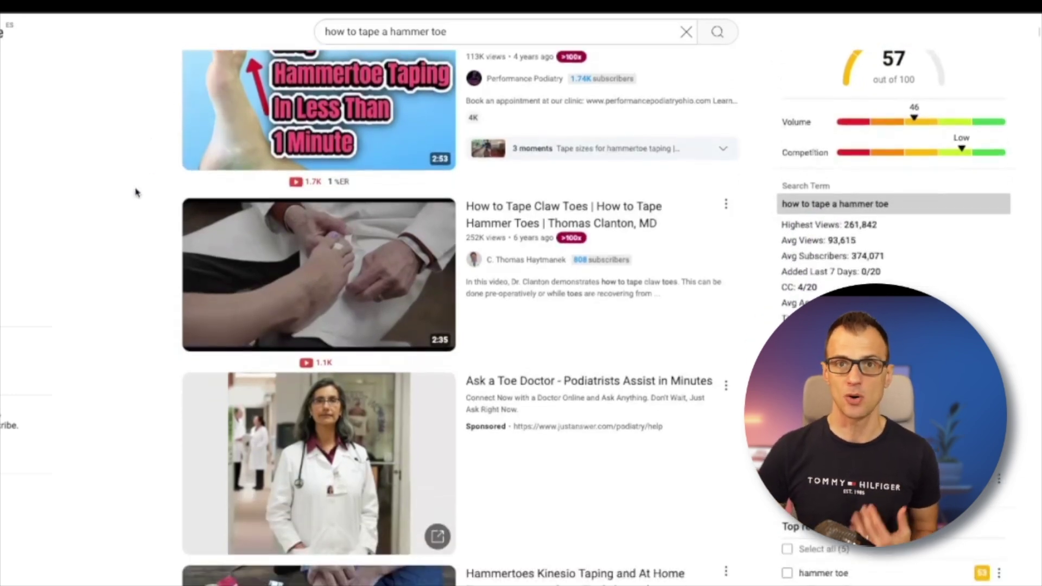
pyautogui.scroll(3, 163, 244)
pyautogui.scroll(-4, 174, 261)
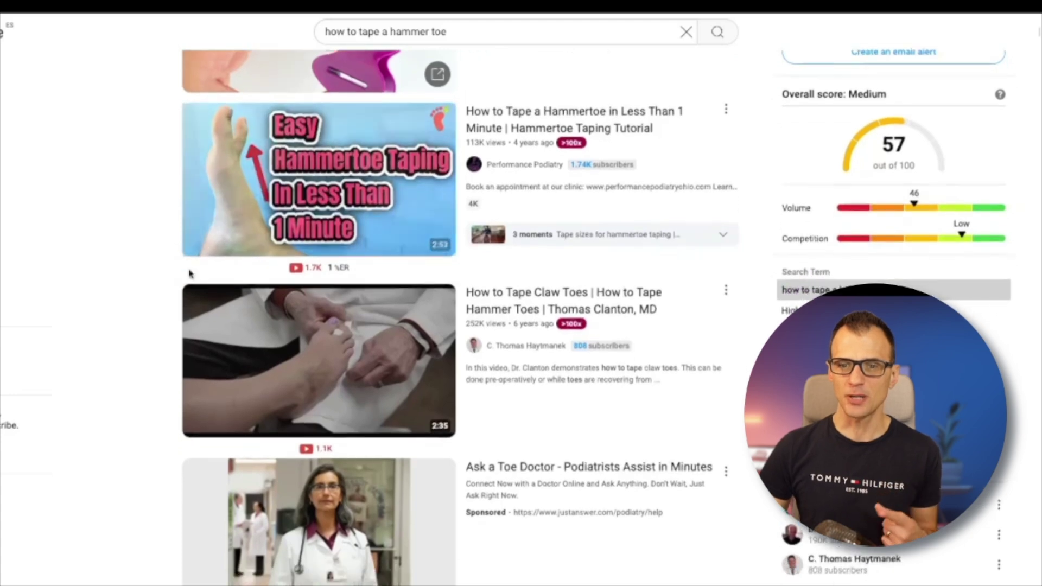
pyautogui.scroll(-5, 187, 293)
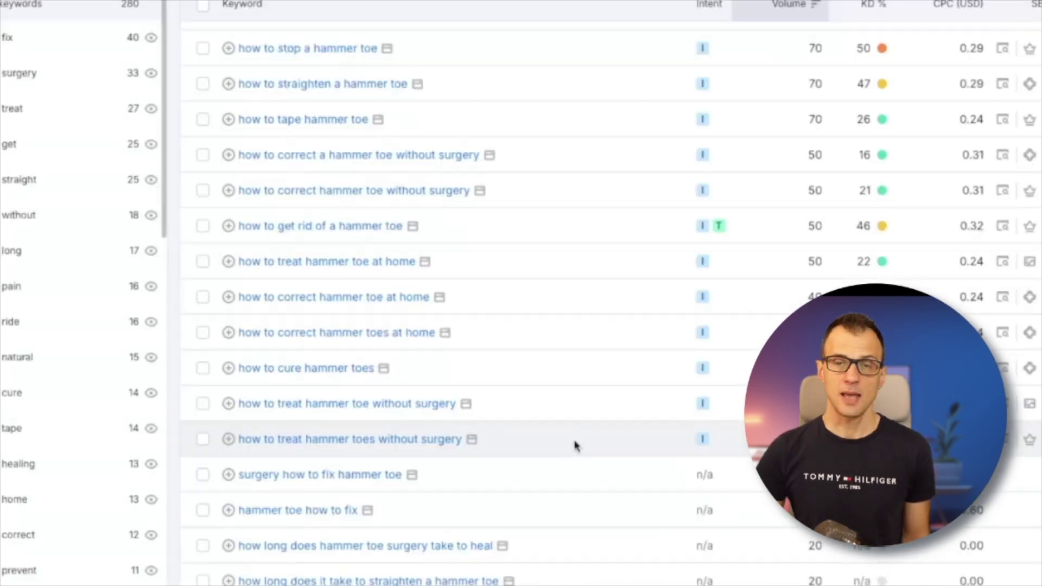
# Step: Switch to Semrush and review the list of how-to hammer toe keywords for further video topics
pyautogui.scroll(15, 575, 445)
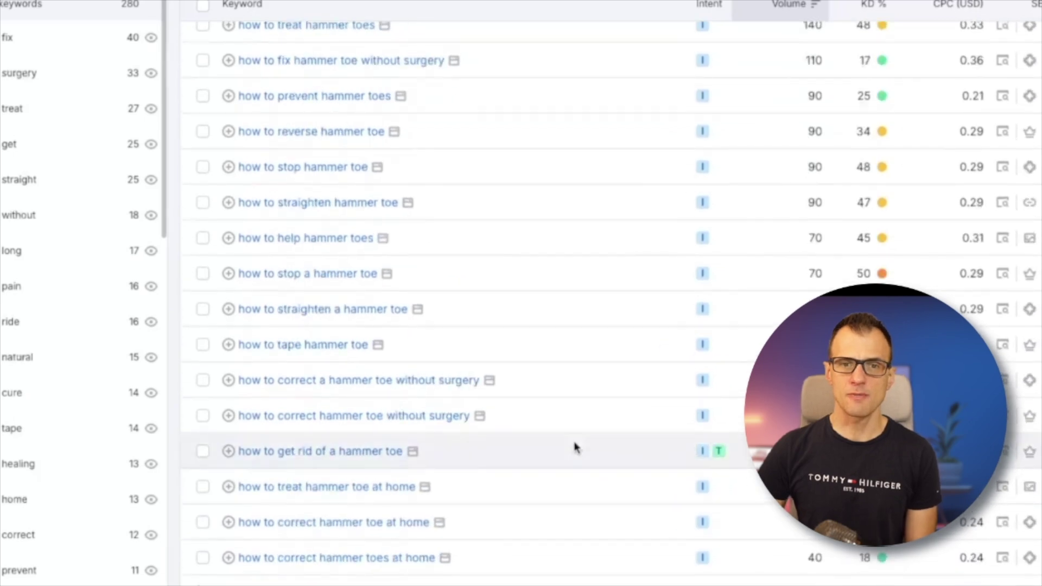
pyautogui.scroll(8, 586, 442)
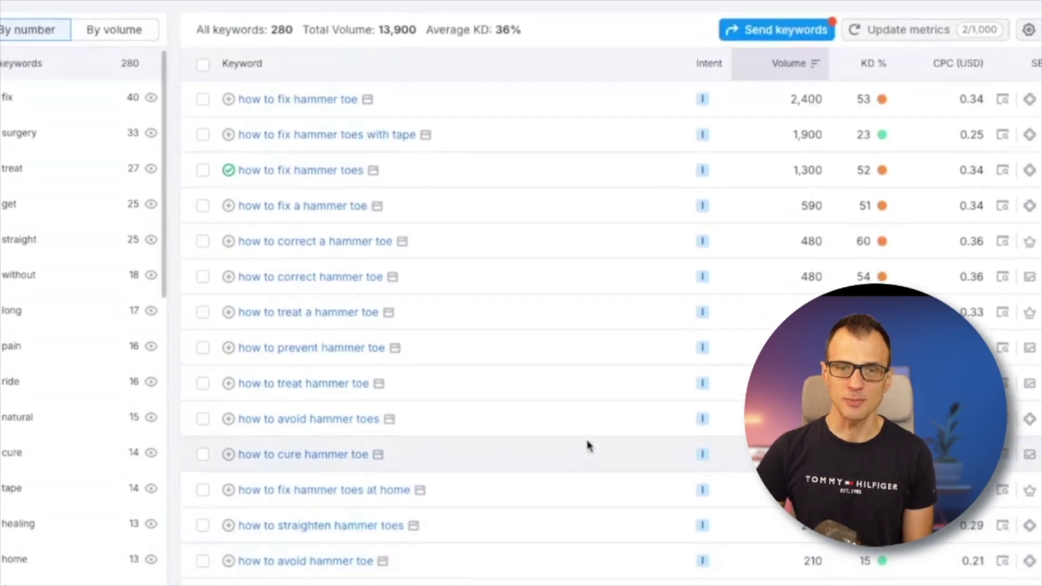
pyautogui.scroll(-5, 588, 441)
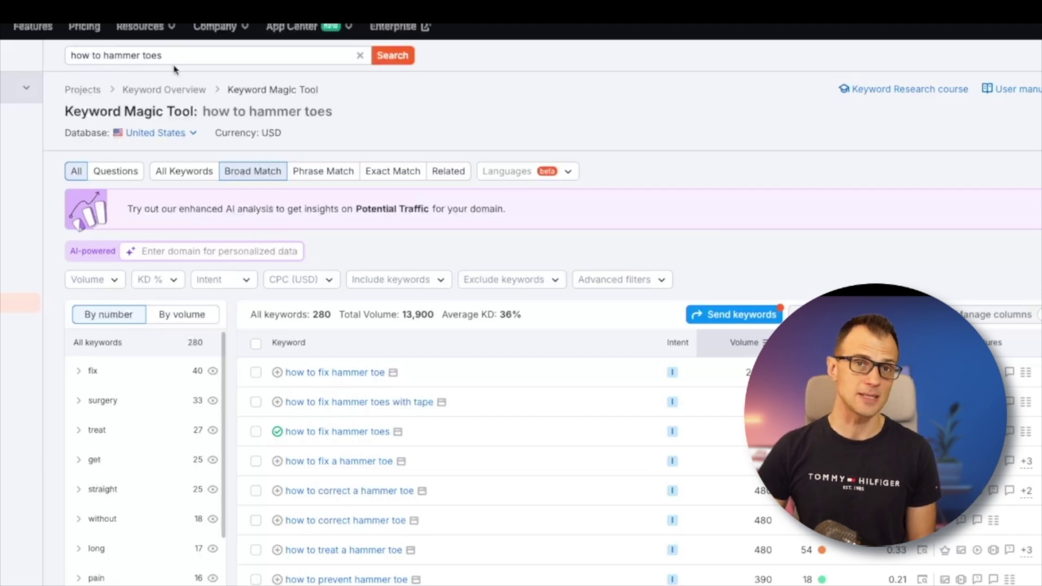
pyautogui.click(201, 59)
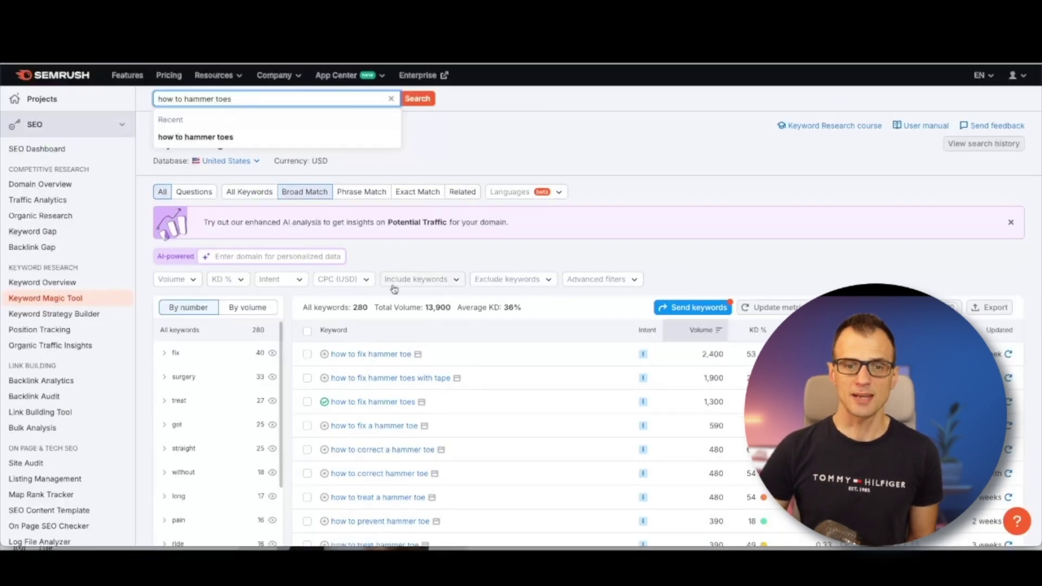
pyautogui.scroll(-20, 394, 290)
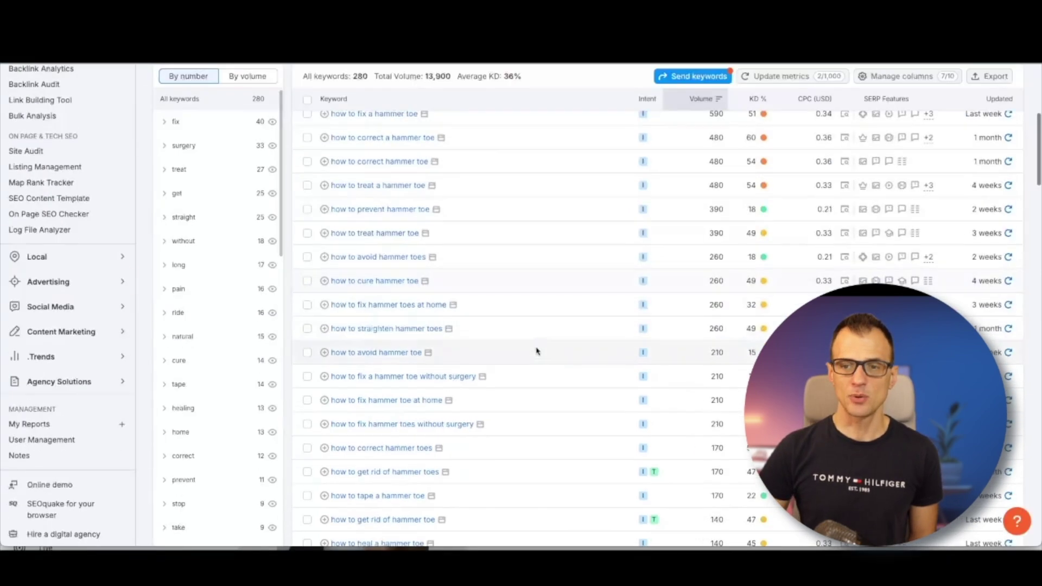
pyautogui.scroll(20, 491, 364)
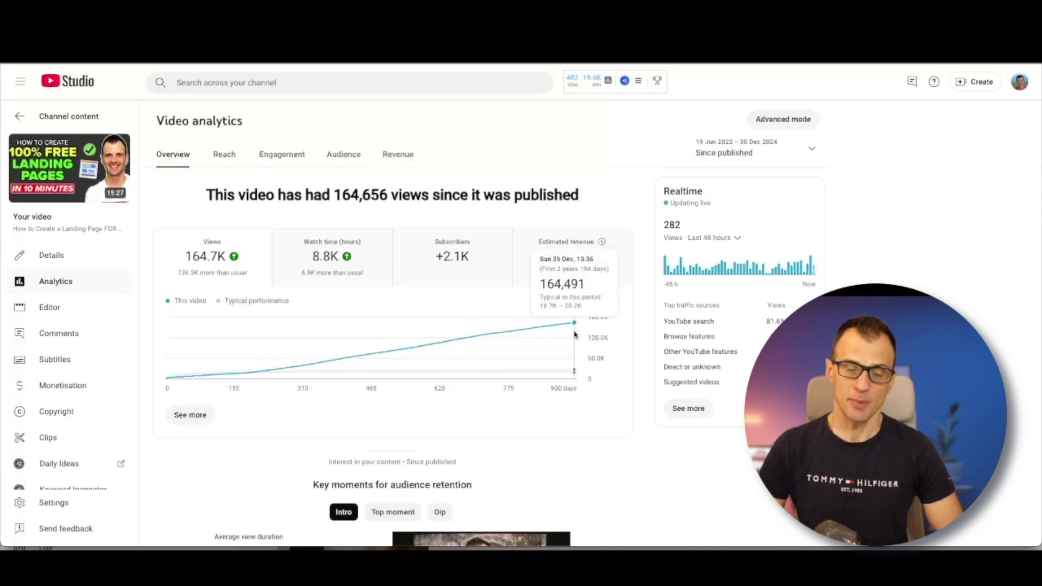
# Step: Switch to YouTube Studio and check the free landing pages video's views and reach analytics since it was published
pyautogui.moveTo(206, 255)
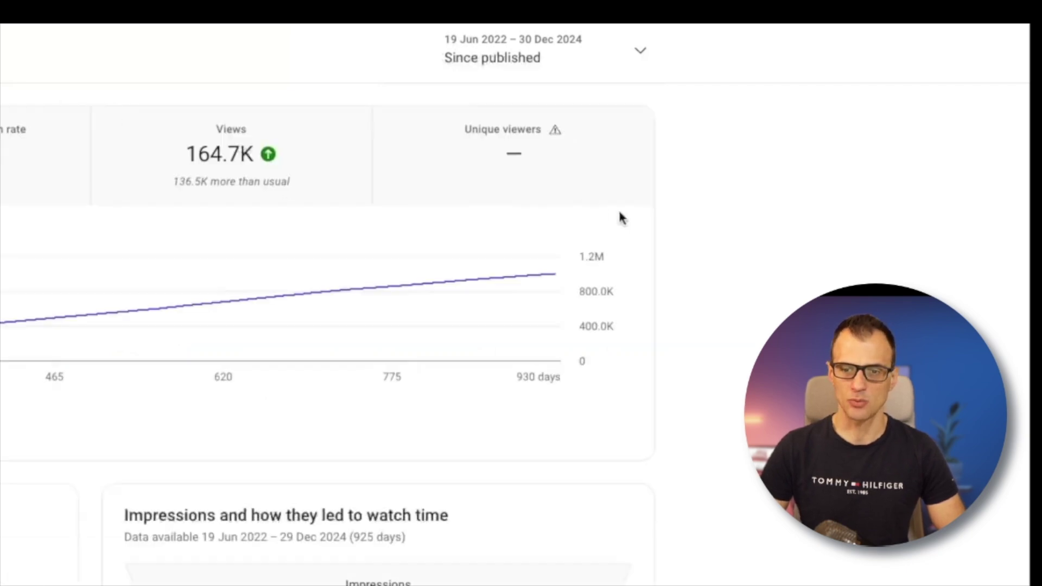
pyautogui.scroll(-8, 735, 288)
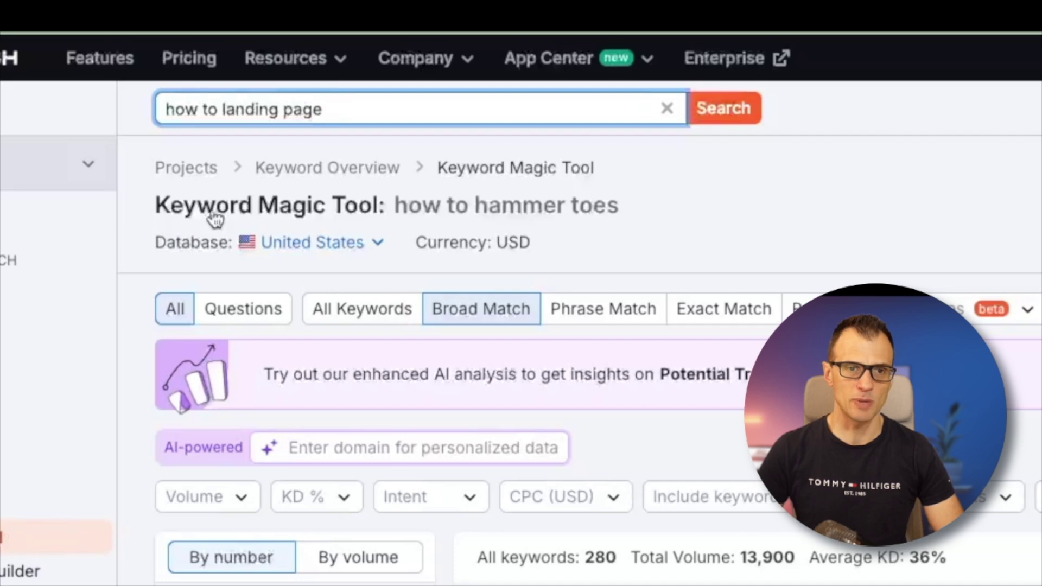
# Step: Switch to Semrush, look up "how to landing page" in the Keyword Magic Tool and highlight the total keyword count
pyautogui.click(724, 120)
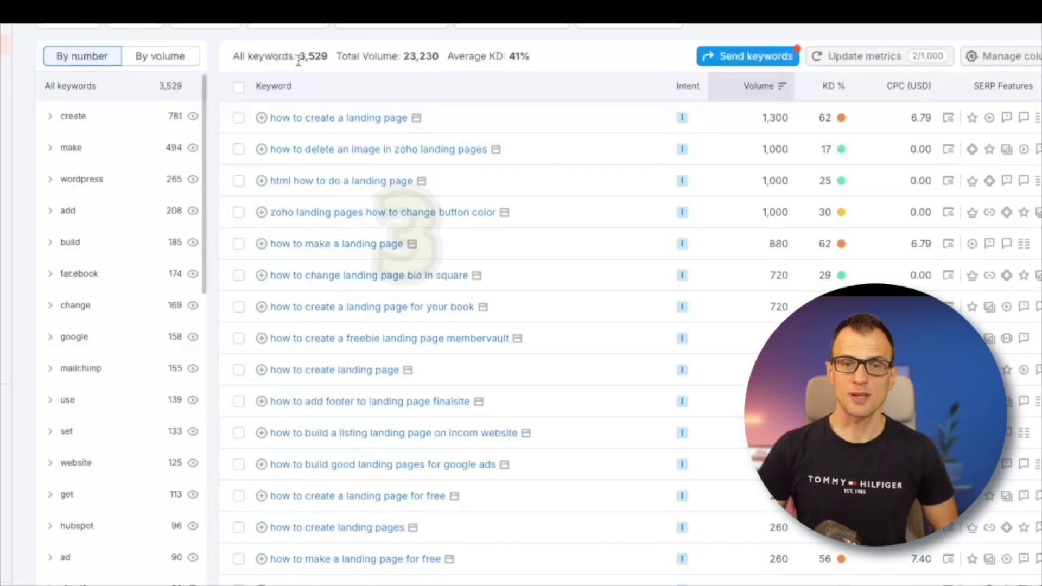
pyautogui.moveTo(298, 62); pyautogui.dragTo(327, 62)
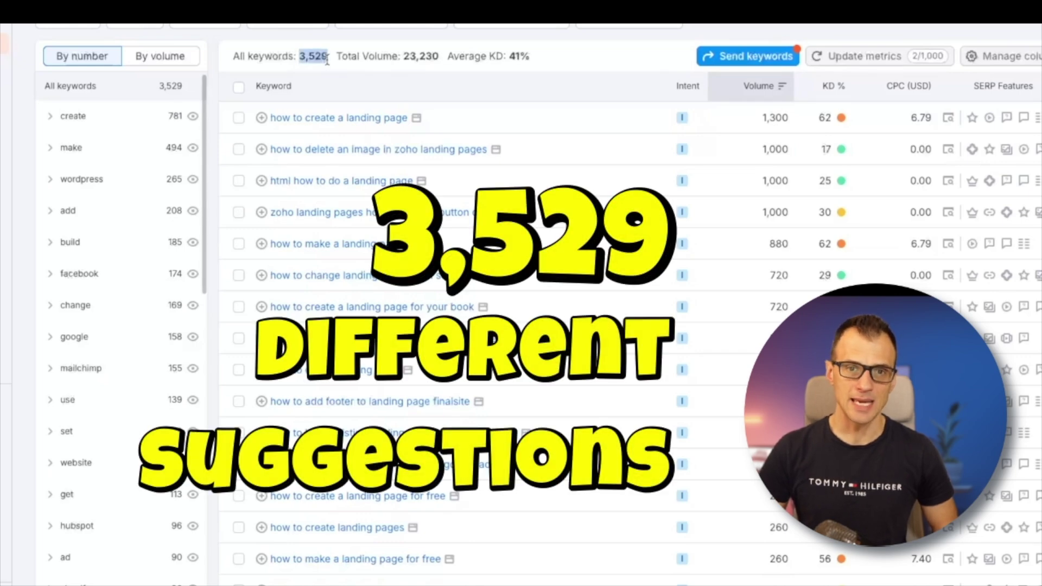
pyautogui.click(330, 64)
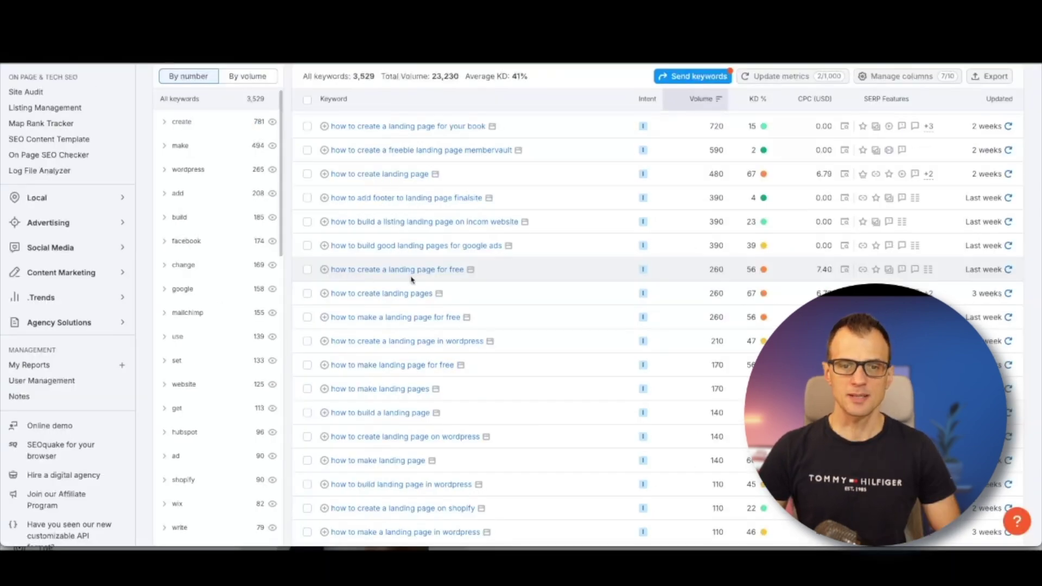
# Step: Highlight the keyword "how to create a landing page for free", check its search volume, and look through the lower-volume landing page keywords
pyautogui.moveTo(269, 314); pyautogui.dragTo(467, 331)
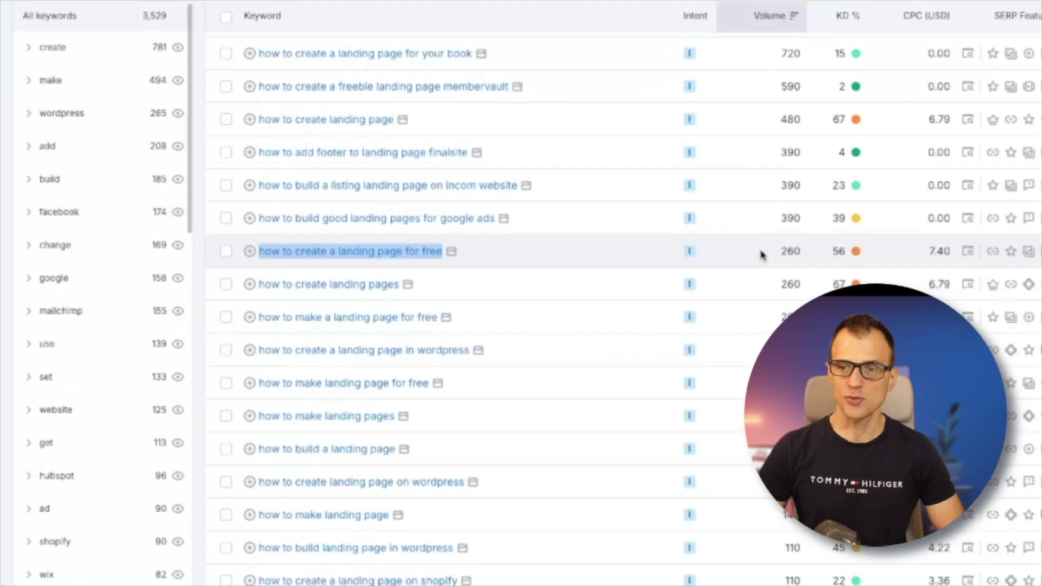
pyautogui.click(806, 249)
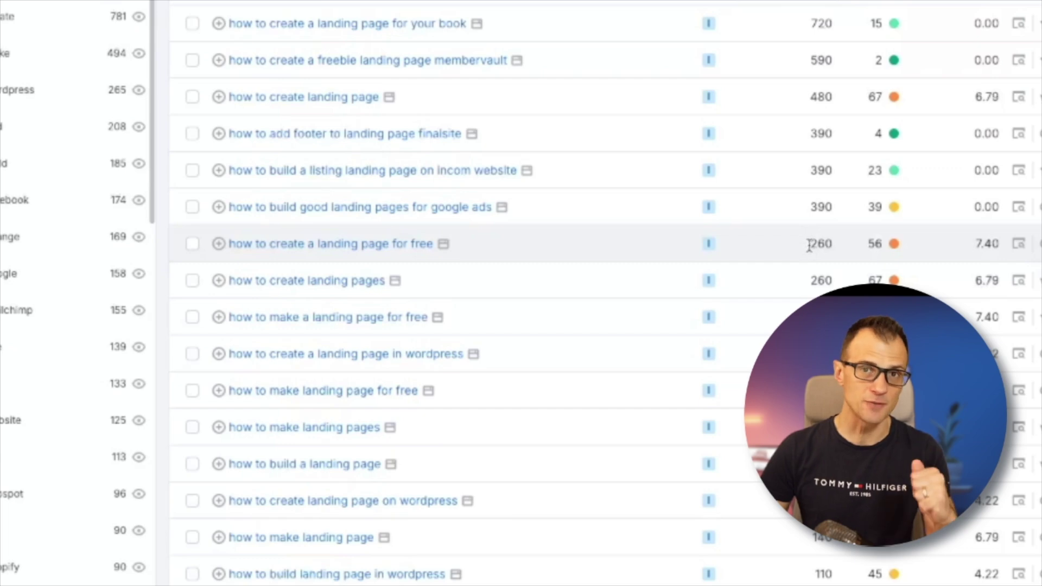
pyautogui.scroll(-4, 565, 226)
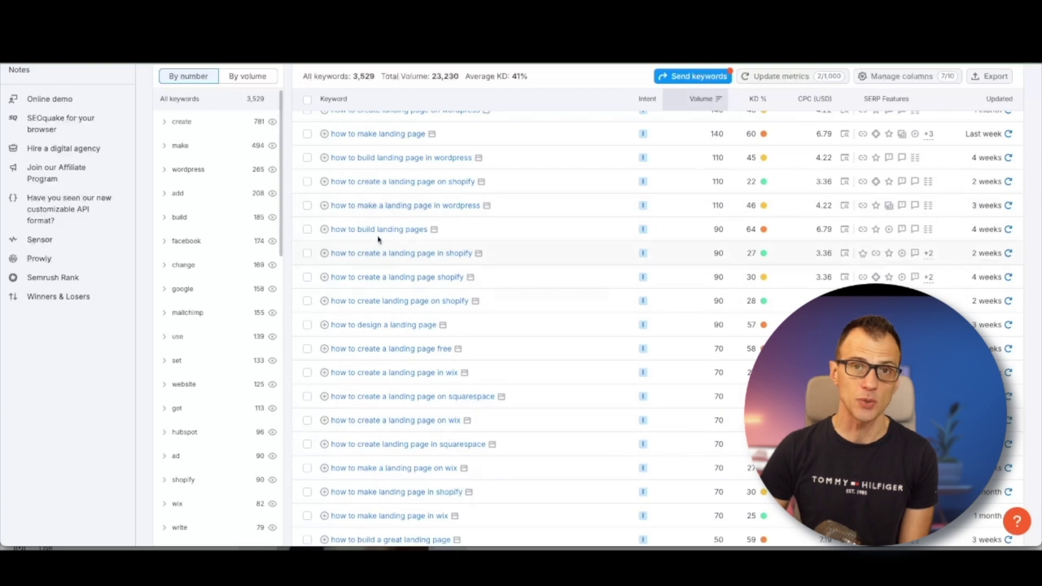
pyautogui.scroll(-6, 428, 417)
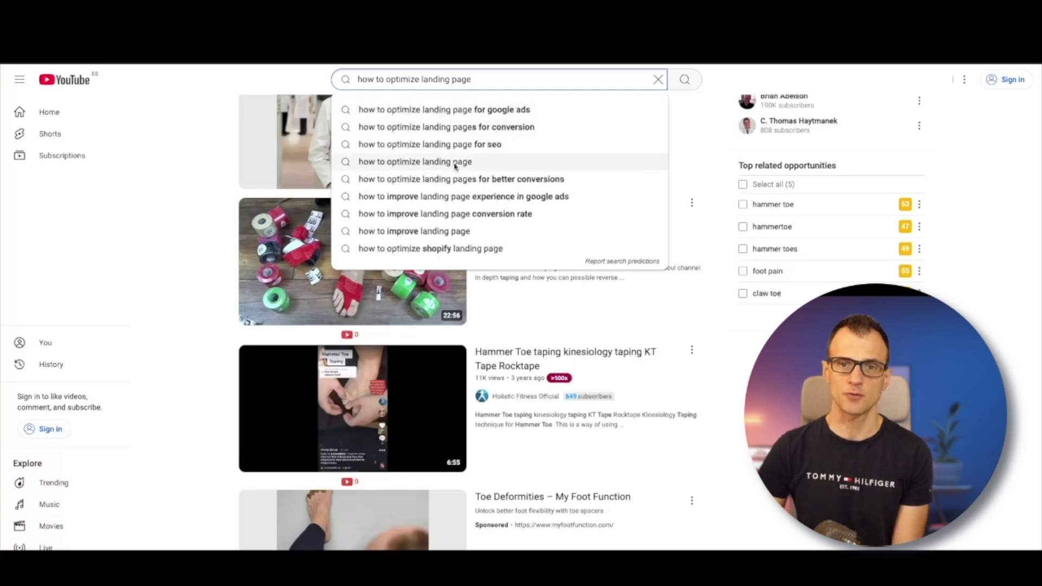
# Step: Search YouTube for "how to optimize landing page" and compare the first videos' titles with the exact search phrase
pyautogui.press('Return')
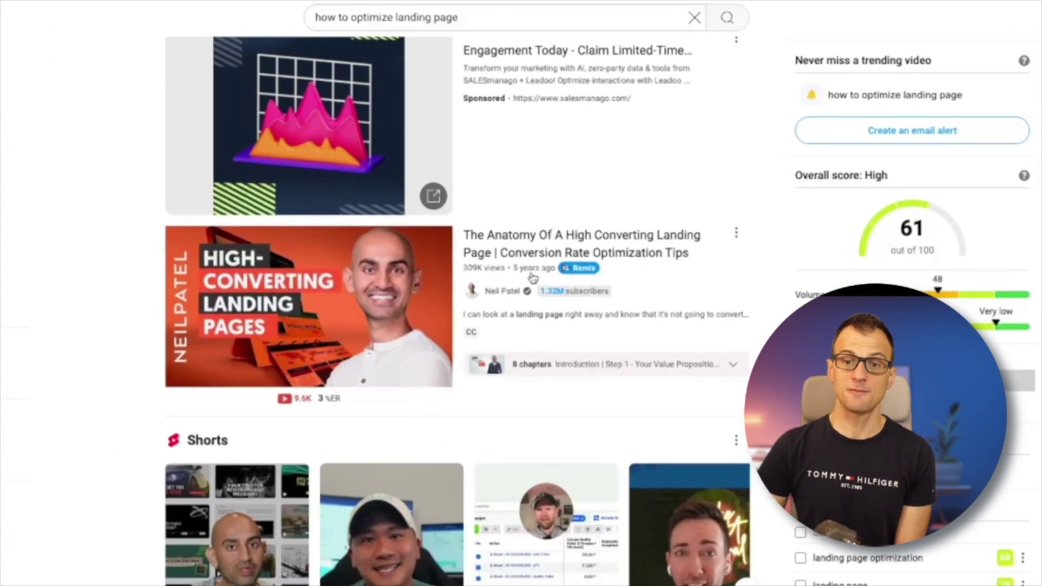
pyautogui.moveTo(692, 317)
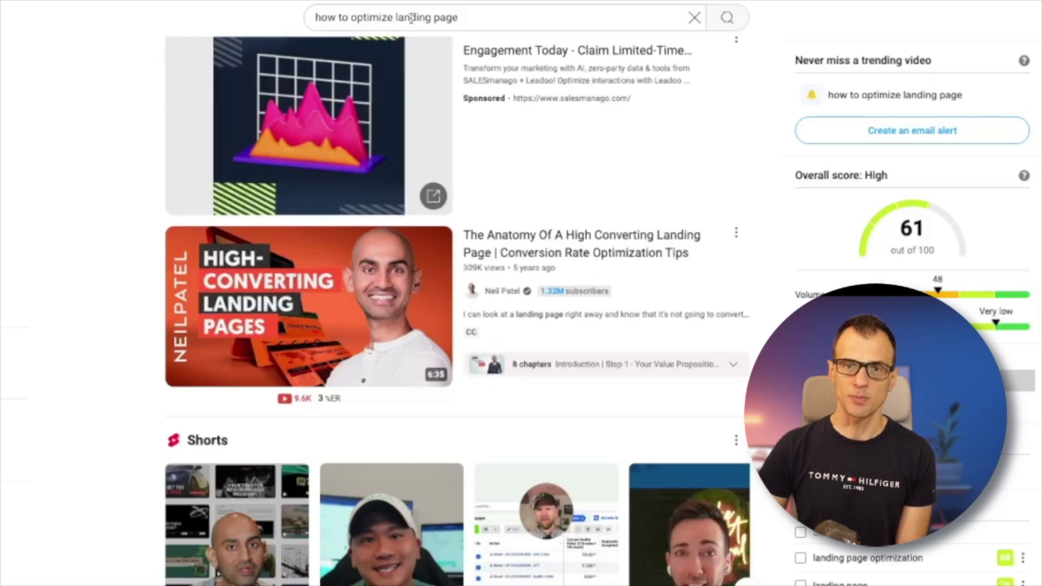
pyautogui.moveTo(465, 233)
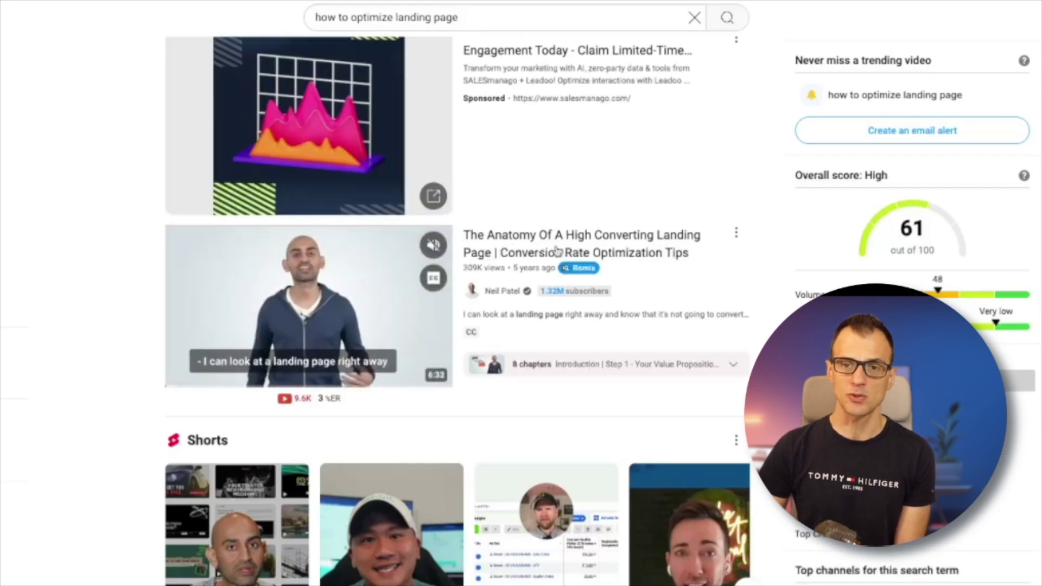
pyautogui.scroll(-12, 643, 247)
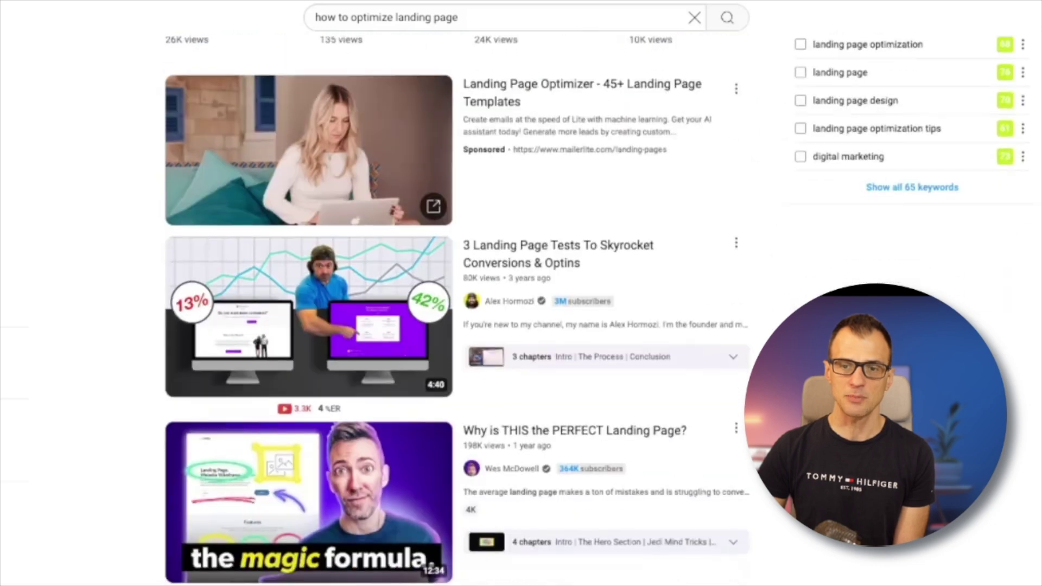
pyautogui.scroll(-1, 648, 183)
pyautogui.moveTo(647, 183)
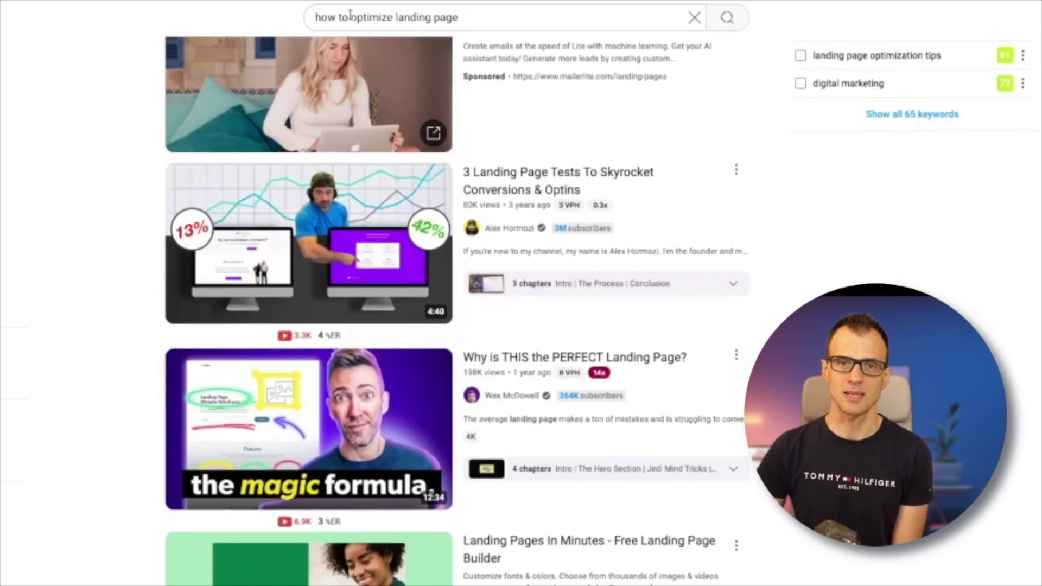
pyautogui.moveTo(466, 179)
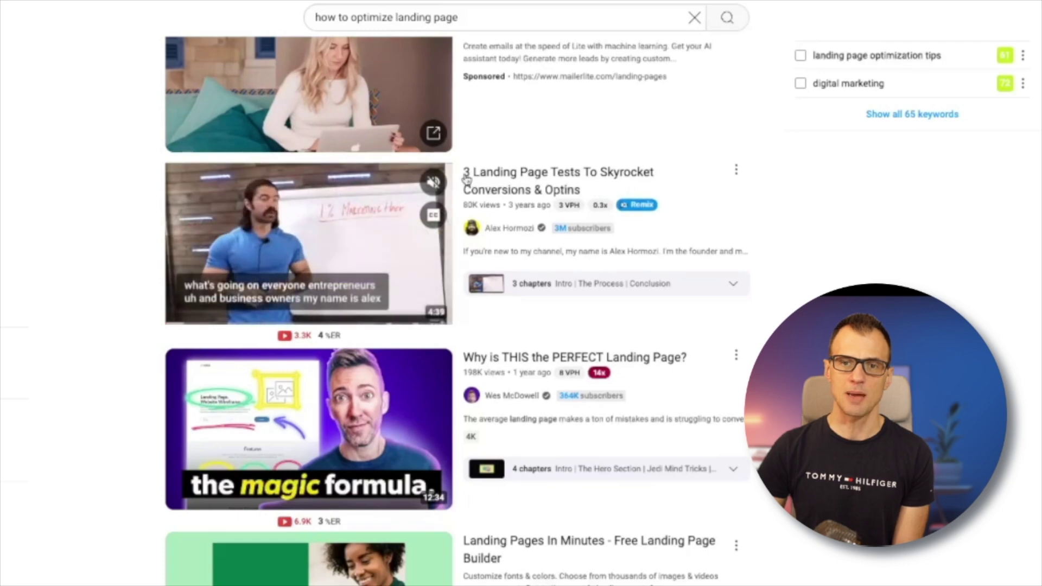
# Step: Examine the titles, views and channel sizes of the lower-ranking landing page optimization videos
pyautogui.scroll(-5, 465, 90)
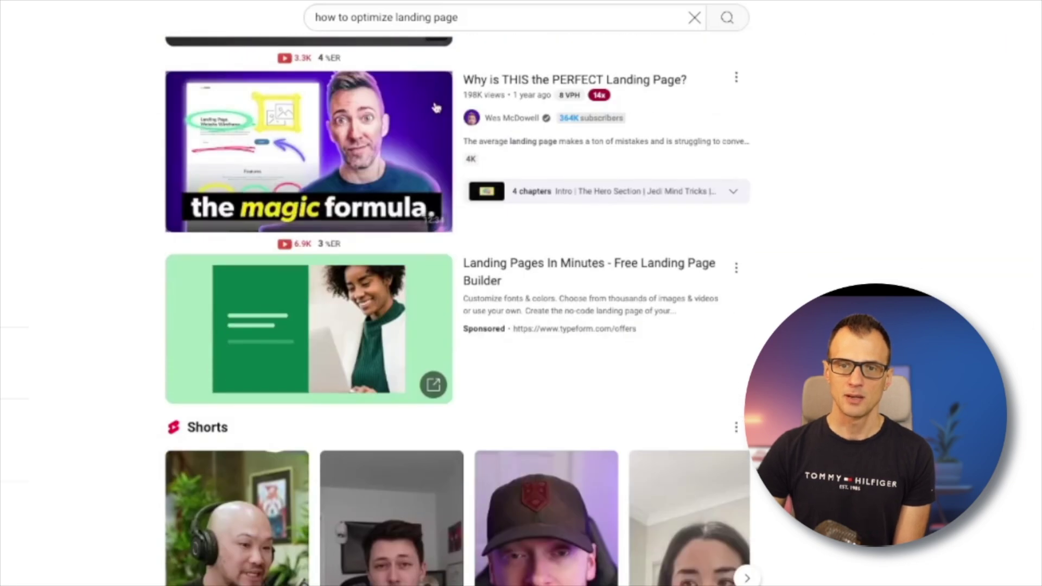
pyautogui.moveTo(466, 90)
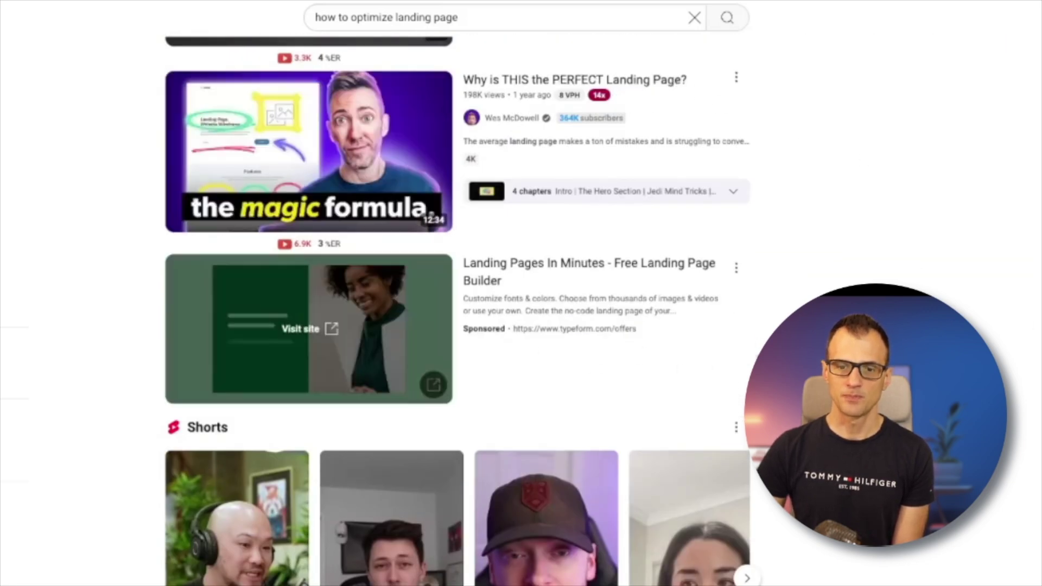
pyautogui.scroll(-7, 642, 353)
pyautogui.scroll(-5, 480, 158)
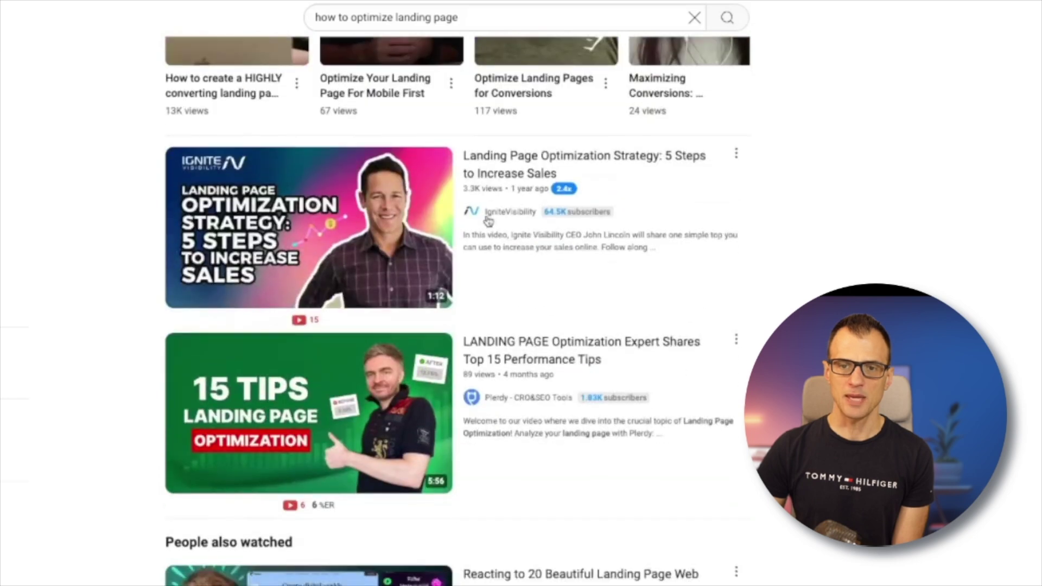
pyautogui.moveTo(480, 159)
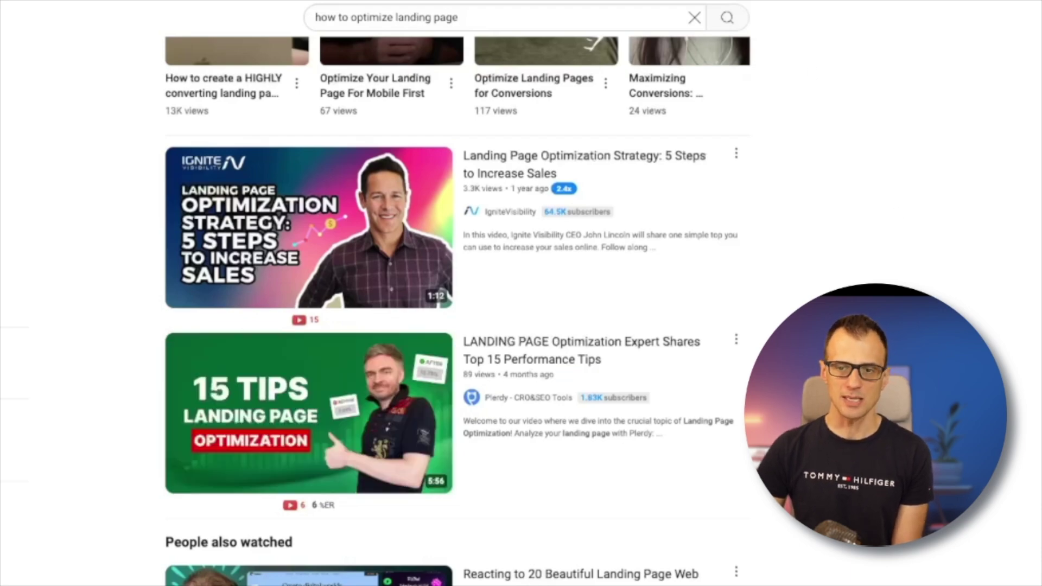
pyautogui.scroll(-2, 567, 98)
# Step: Return to the first results, recheck the top-ranking videos' titles, and highlight the search phrase "how to optimize landing page"
pyautogui.scroll(15, 698, 248)
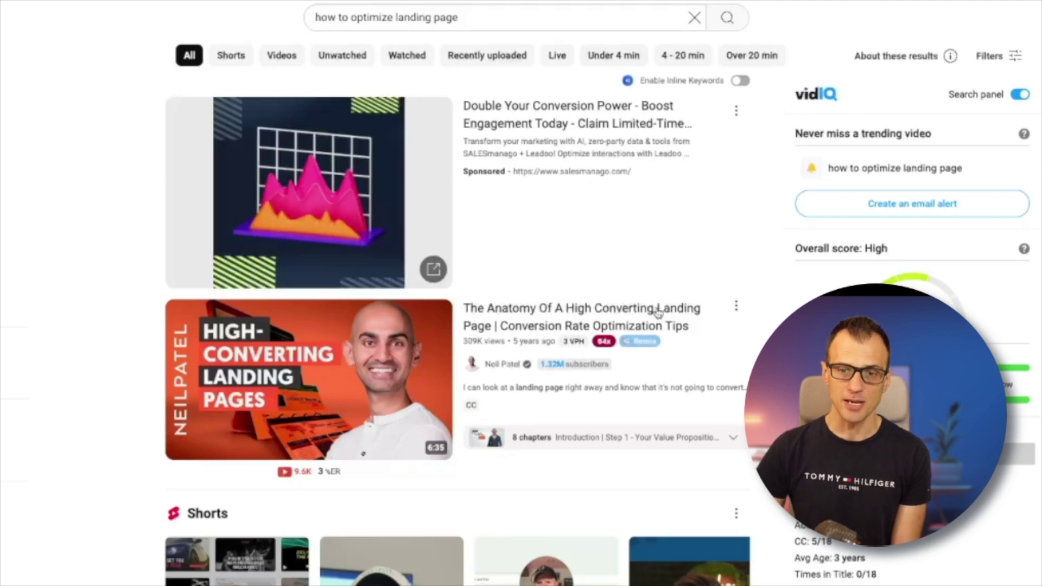
pyautogui.scroll(-2, 748, 320)
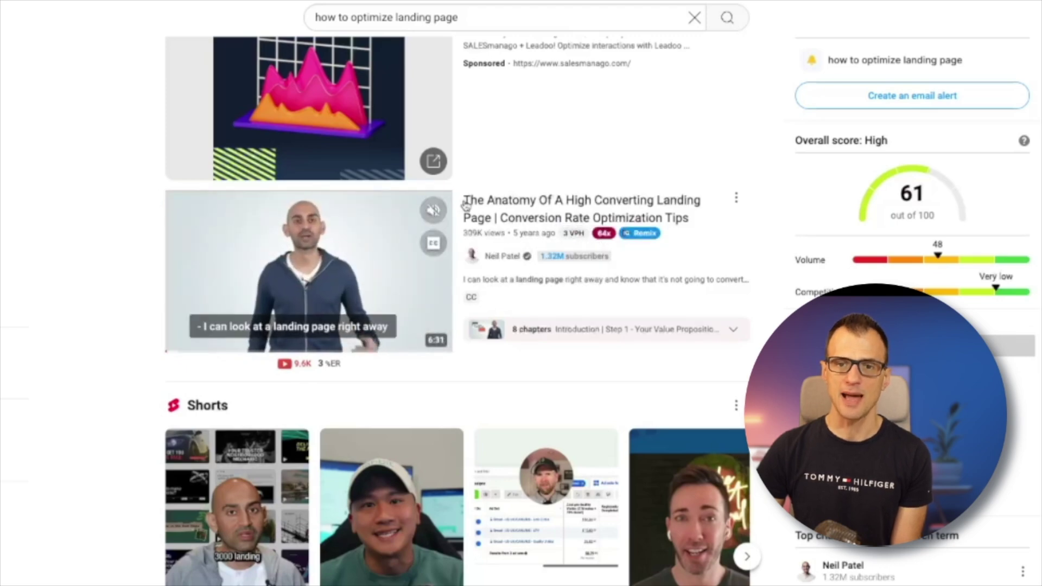
pyautogui.scroll(-15, 581, 200)
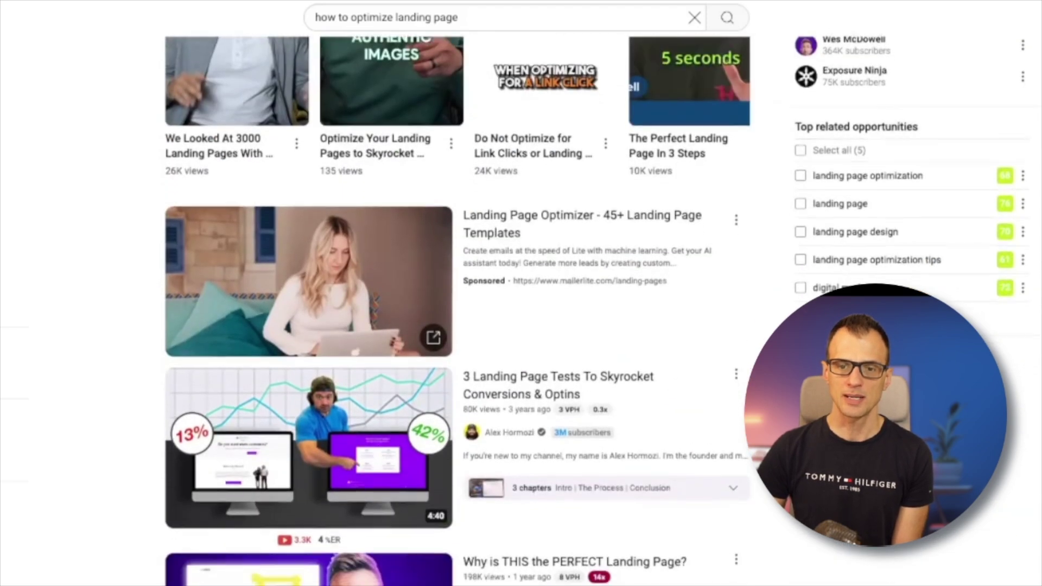
pyautogui.scroll(-1, 498, 142)
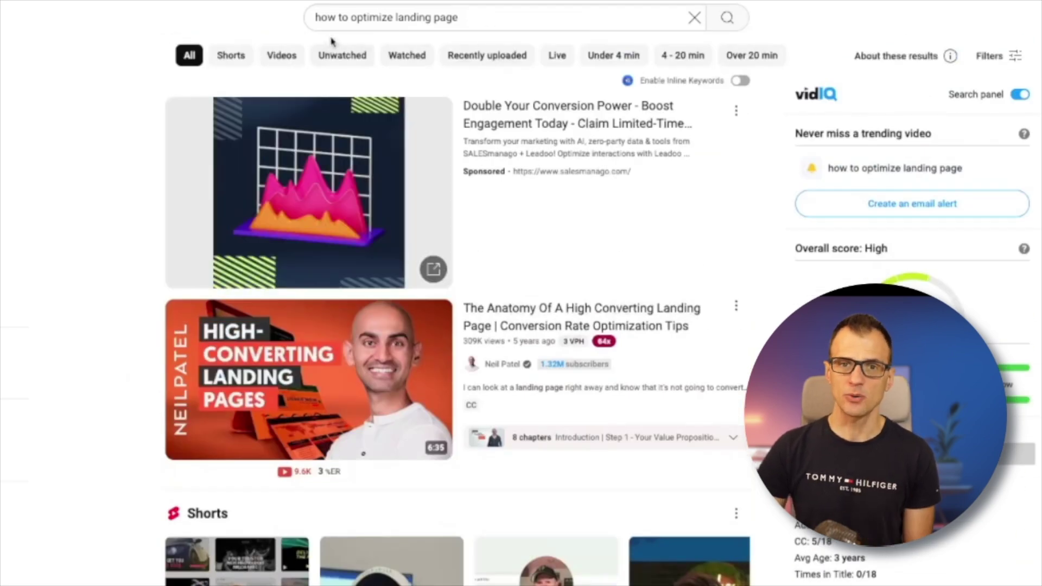
pyautogui.click(483, 18)
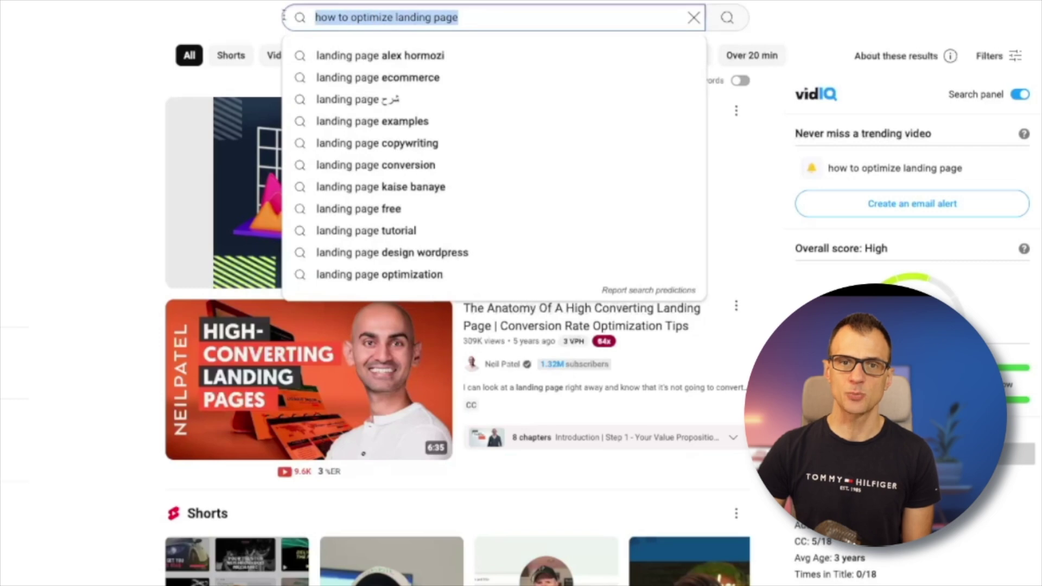
pyautogui.click(121, 116)
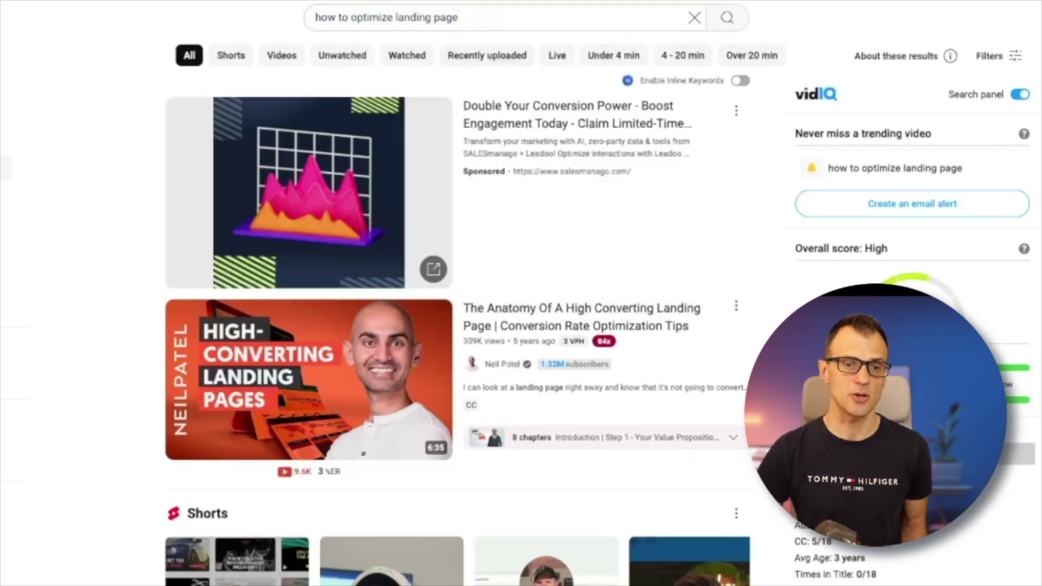
# Step: Switch to Semrush and look through the how-to landing page keyword list for more video topics
pyautogui.scroll(-2, 100, 282)
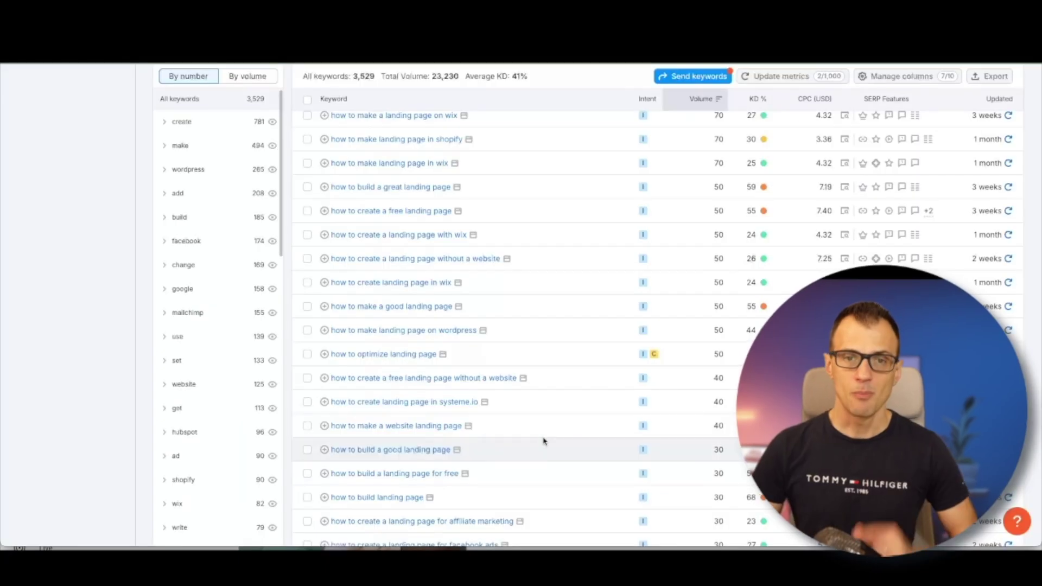
pyautogui.scroll(15, 577, 423)
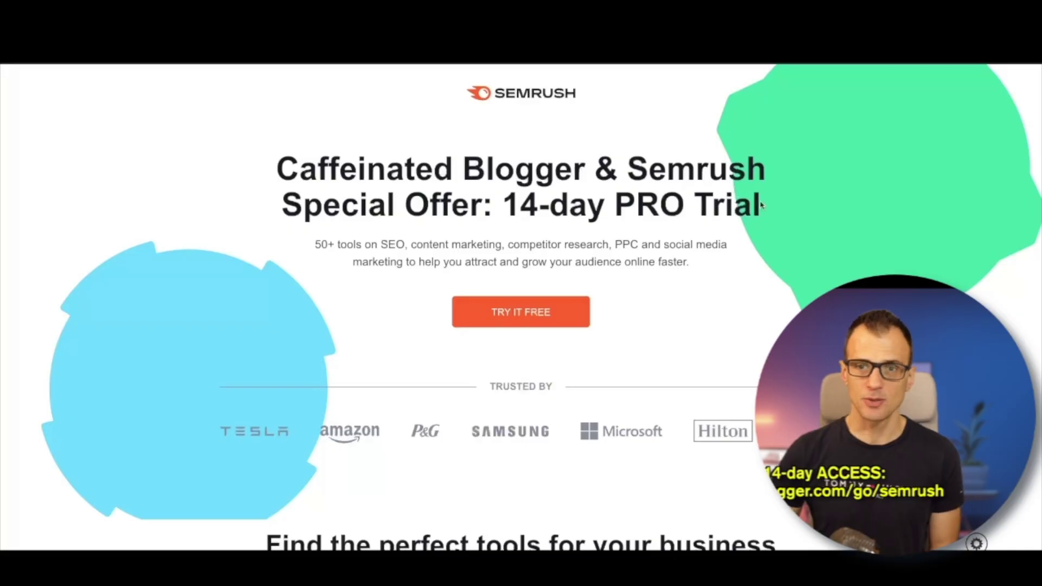
# Step: Switch to the Semrush special offer page and highlight the 14-day PRO Trial in its heading along with the offer description
pyautogui.moveTo(760, 205); pyautogui.dragTo(504, 205)
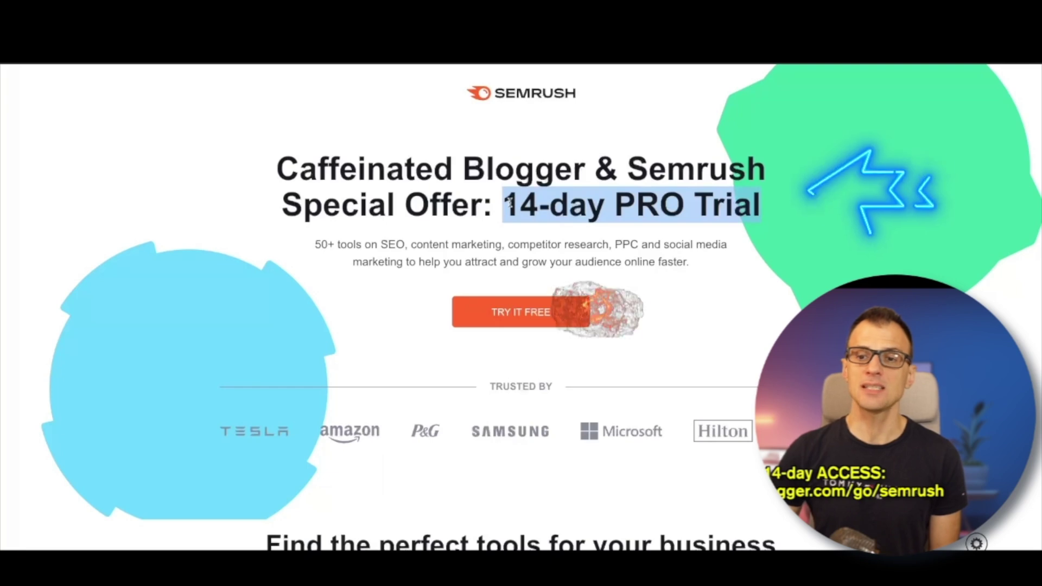
pyautogui.doubleClick(695, 168)
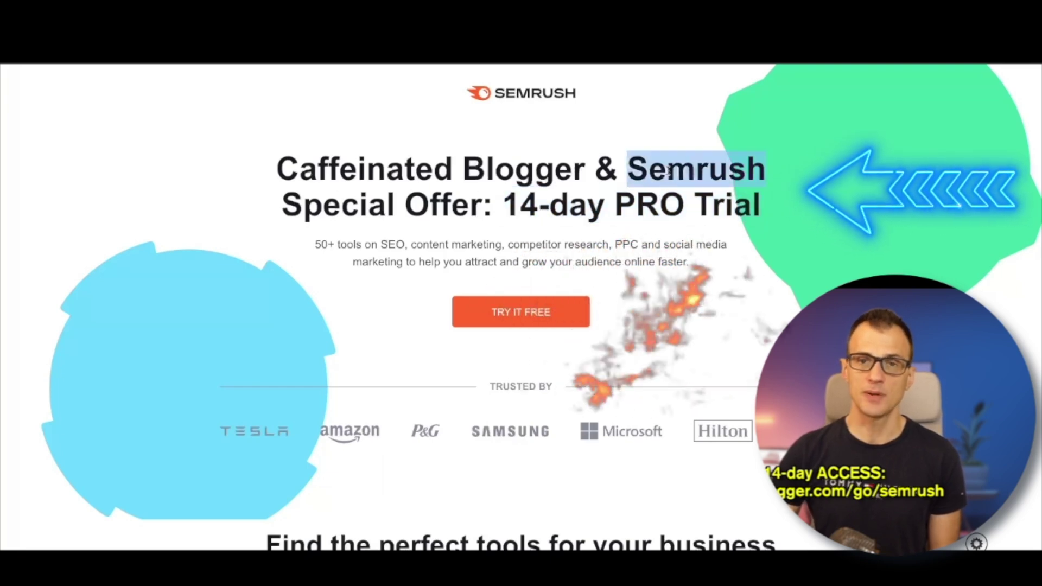
pyautogui.moveTo(503, 206)
pyautogui.mouseDown()
pyautogui.moveTo(761, 205)
pyautogui.moveTo(503, 205)
pyautogui.mouseUp()
pyautogui.click(763, 208)
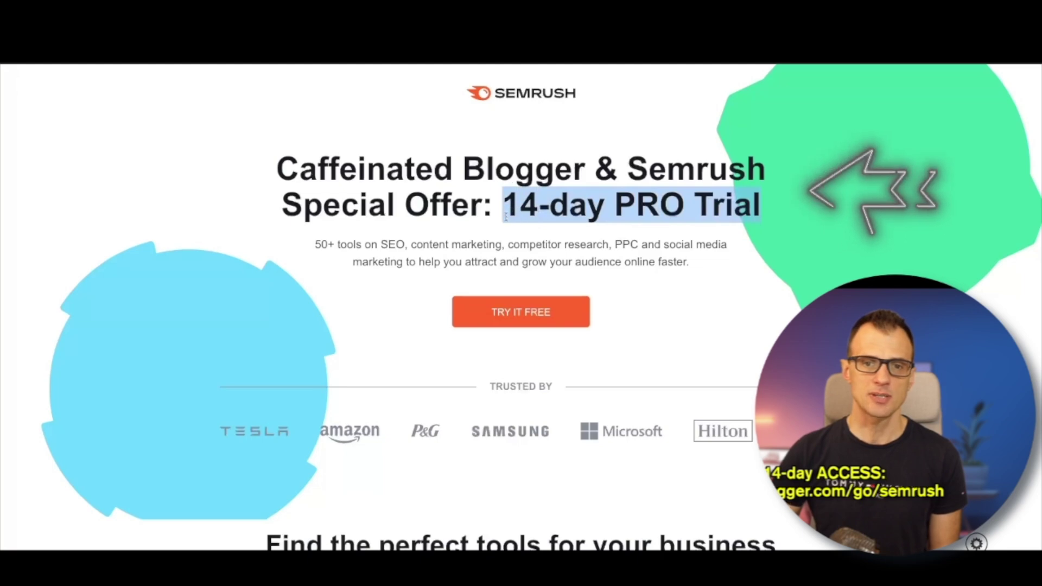
pyautogui.click(744, 206)
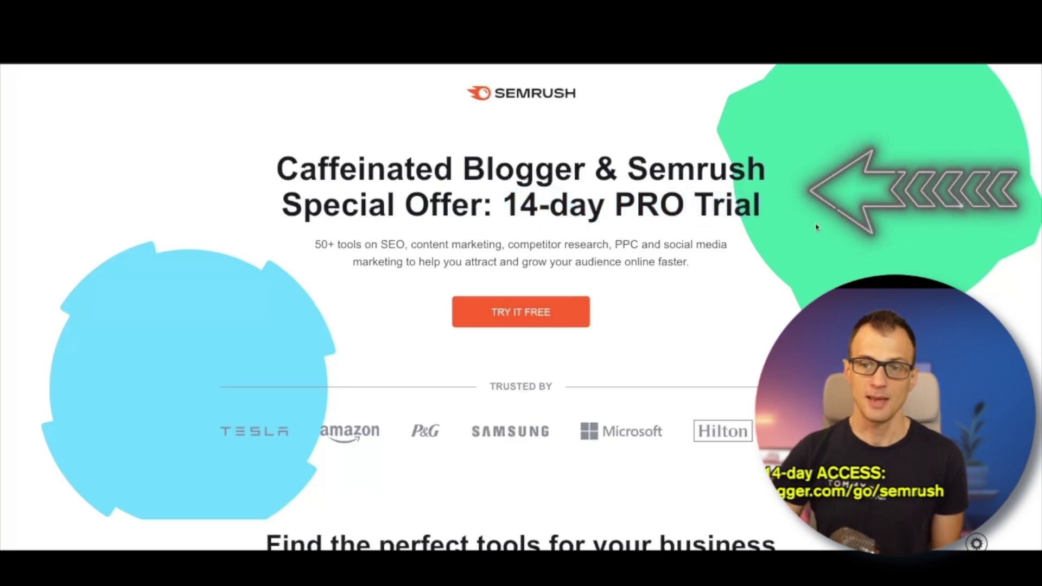
pyautogui.moveTo(744, 206); pyautogui.dragTo(502, 206)
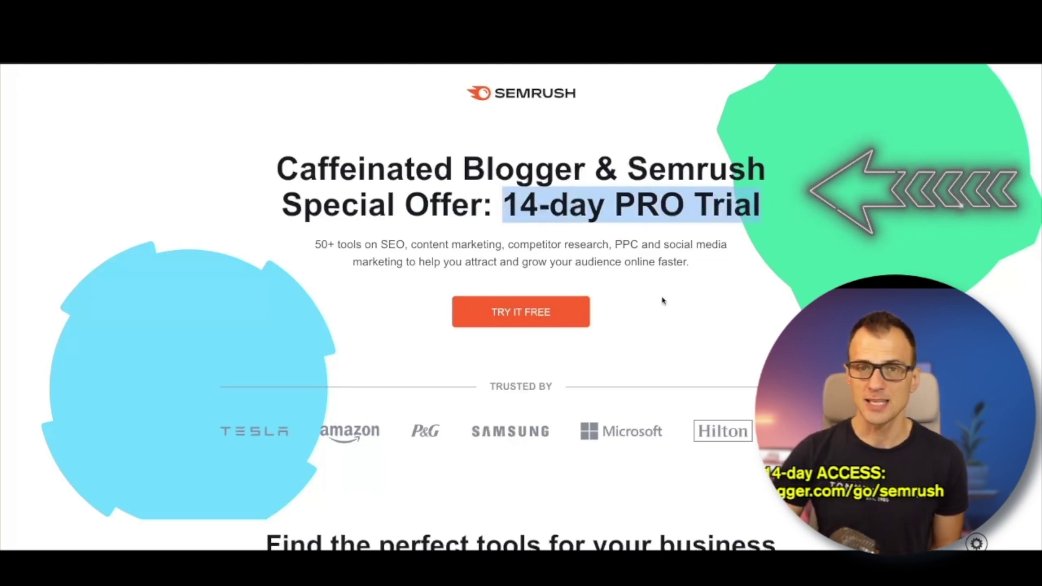
pyautogui.click(682, 258)
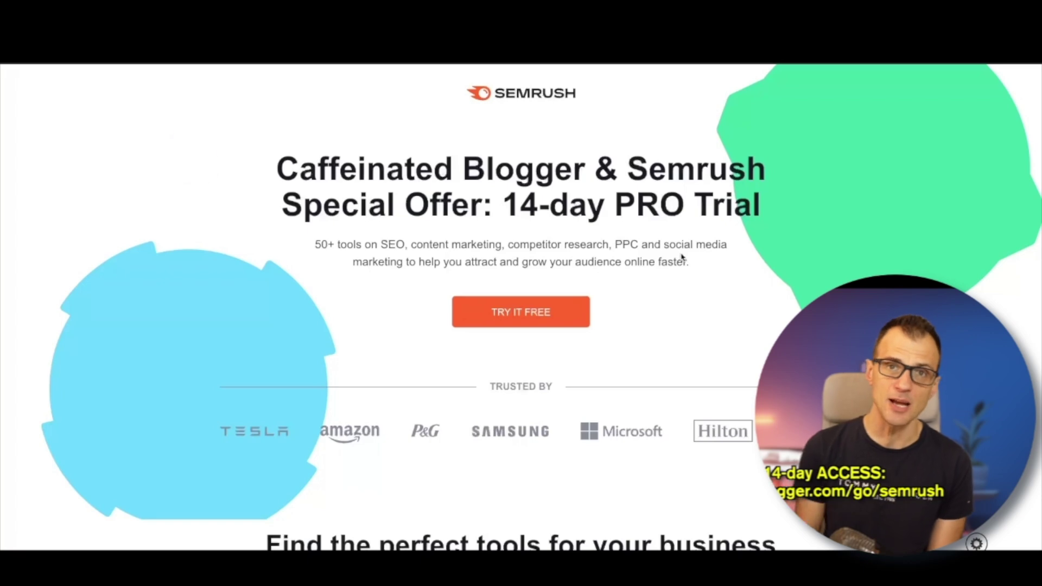
pyautogui.moveTo(694, 263)
pyautogui.mouseDown()
pyautogui.moveTo(260, 167)
pyautogui.moveTo(704, 274)
pyautogui.mouseUp()
pyautogui.click(260, 168)
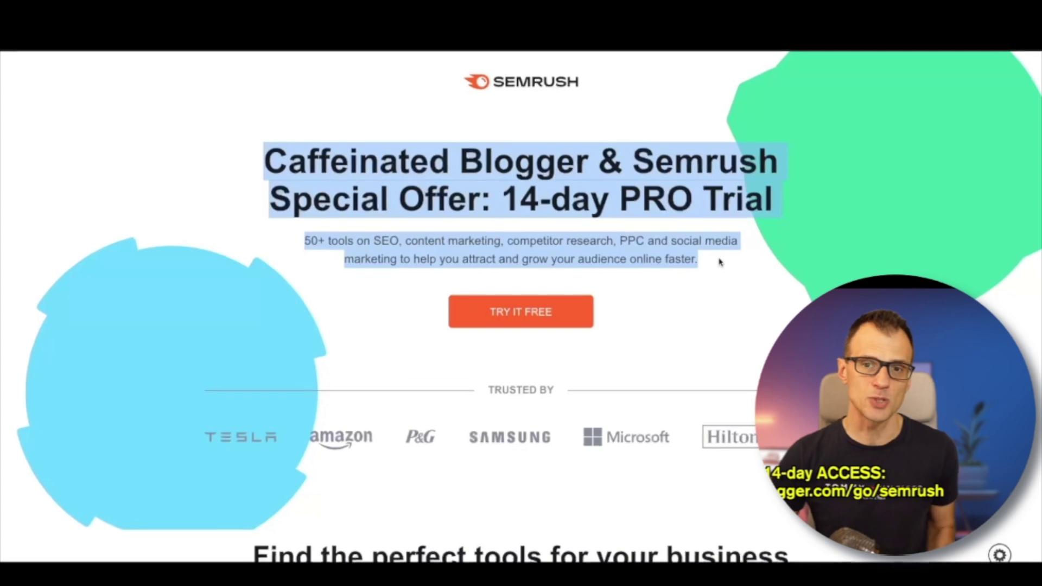
pyautogui.click(704, 266)
pyautogui.moveTo(520, 200); pyautogui.dragTo(750, 203)
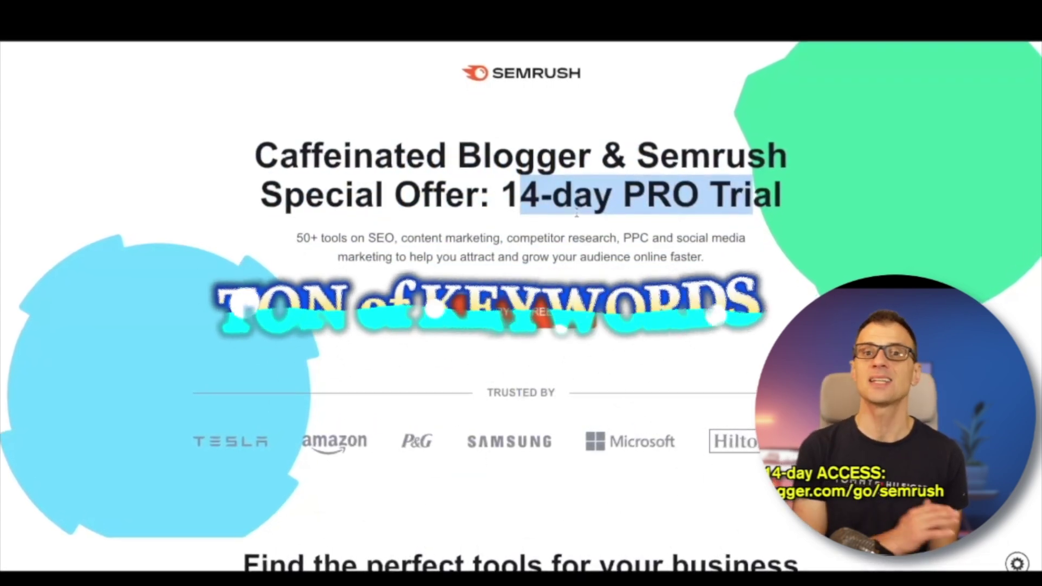
pyautogui.click(537, 492)
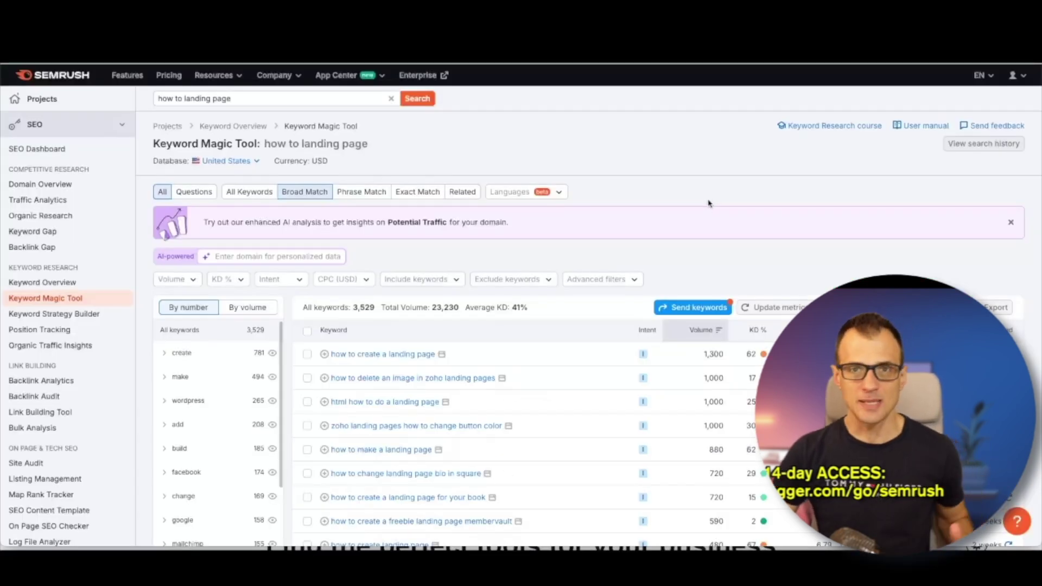
# Step: Look through the Keyword Magic Tool results for "how to landing page" from the highest-volume keywords
pyautogui.scroll(-1, 708, 203)
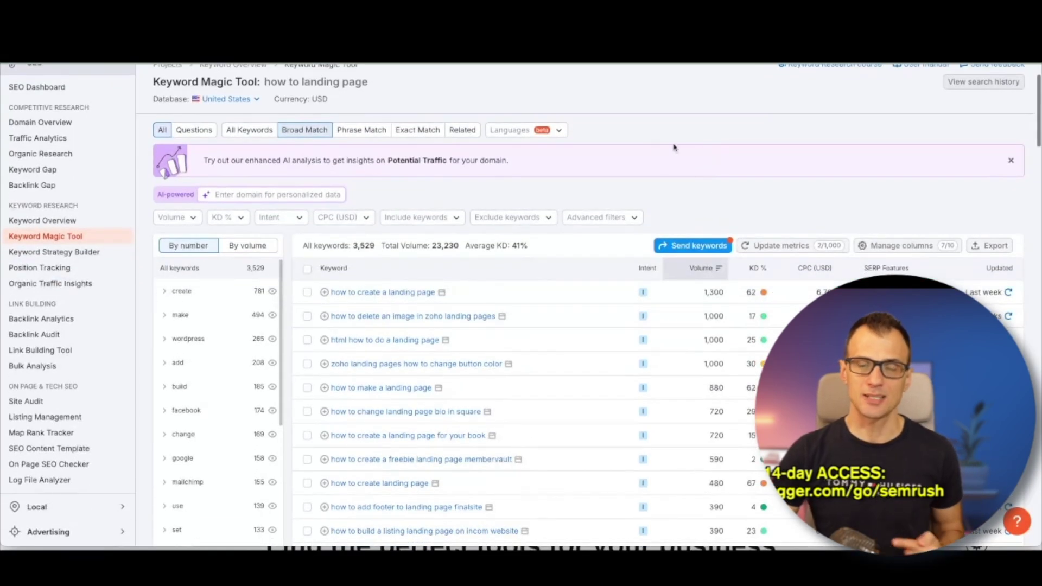
pyautogui.scroll(-1, 677, 143)
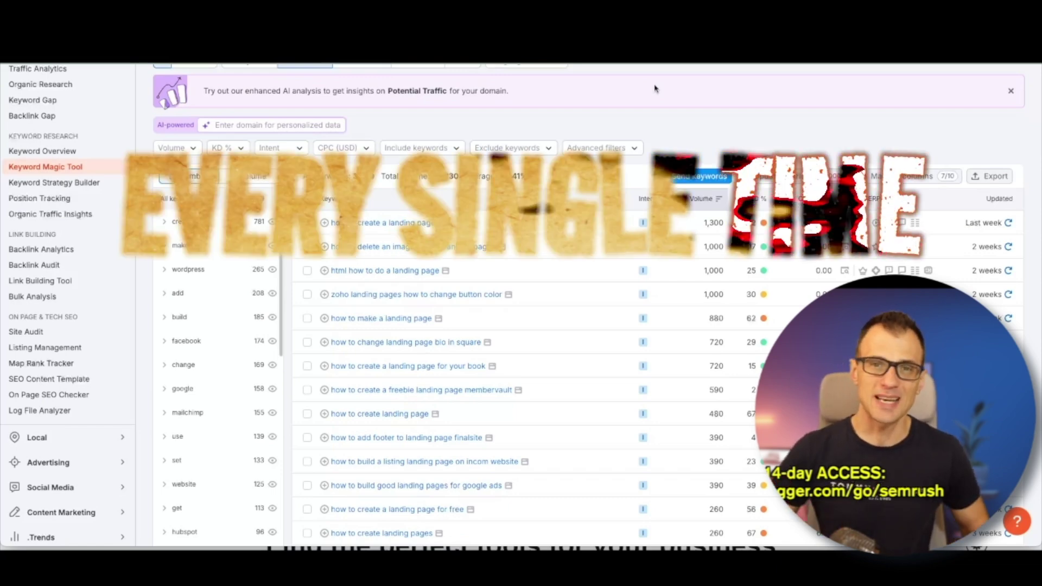
pyautogui.scroll(-1, 624, 88)
pyautogui.scroll(-1, 624, 88)
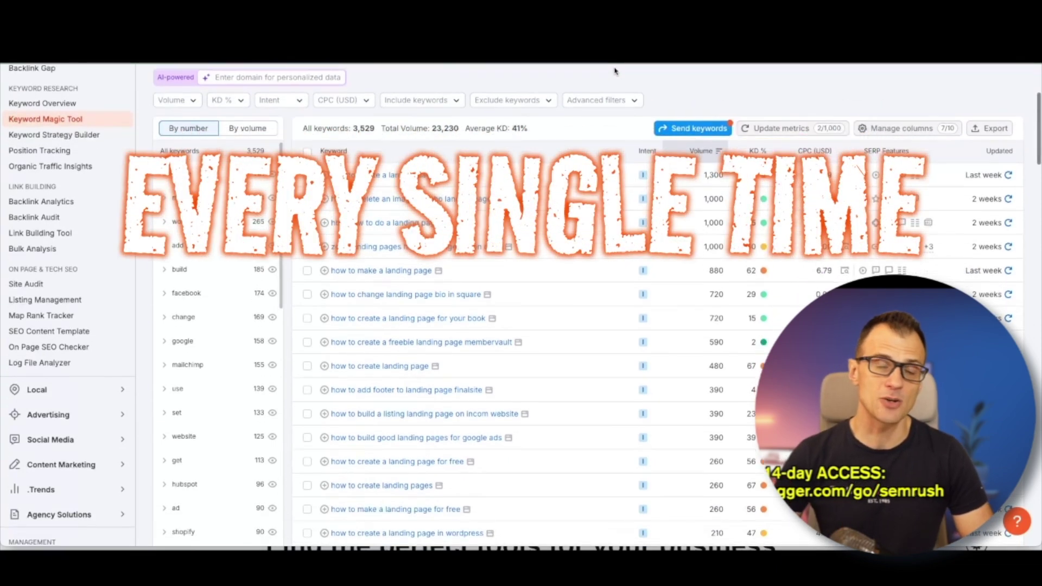